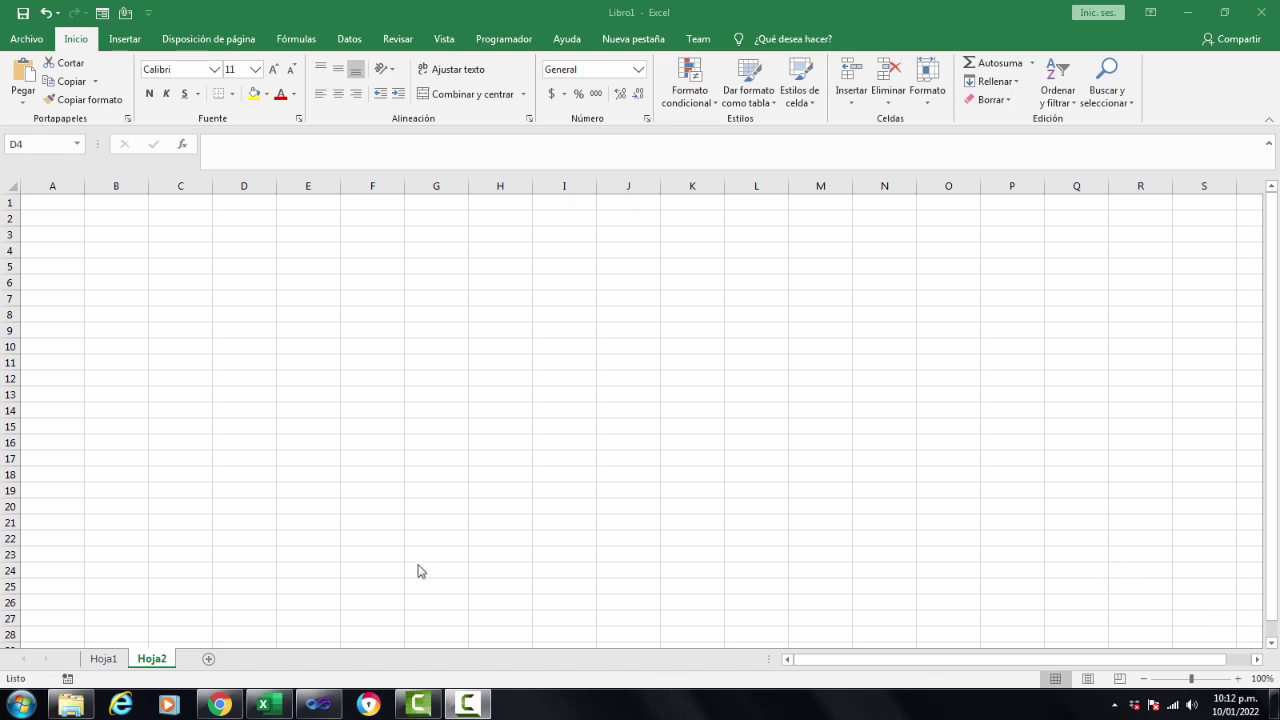
# Step: Type the labels 'Mayusculas' in D5 and 'Minusculas' in D7, ending on cell E5
pyautogui.click(235, 267)
pyautogui.write('Ma')
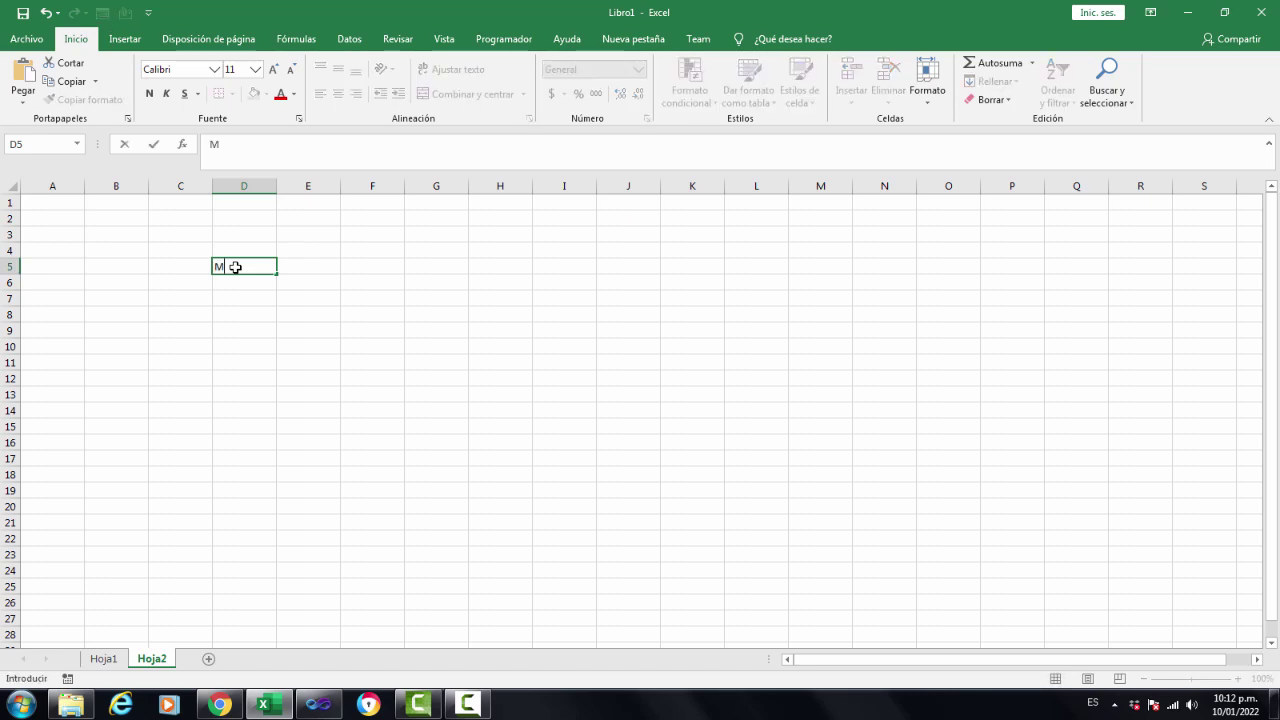
pyautogui.write('yuscu')
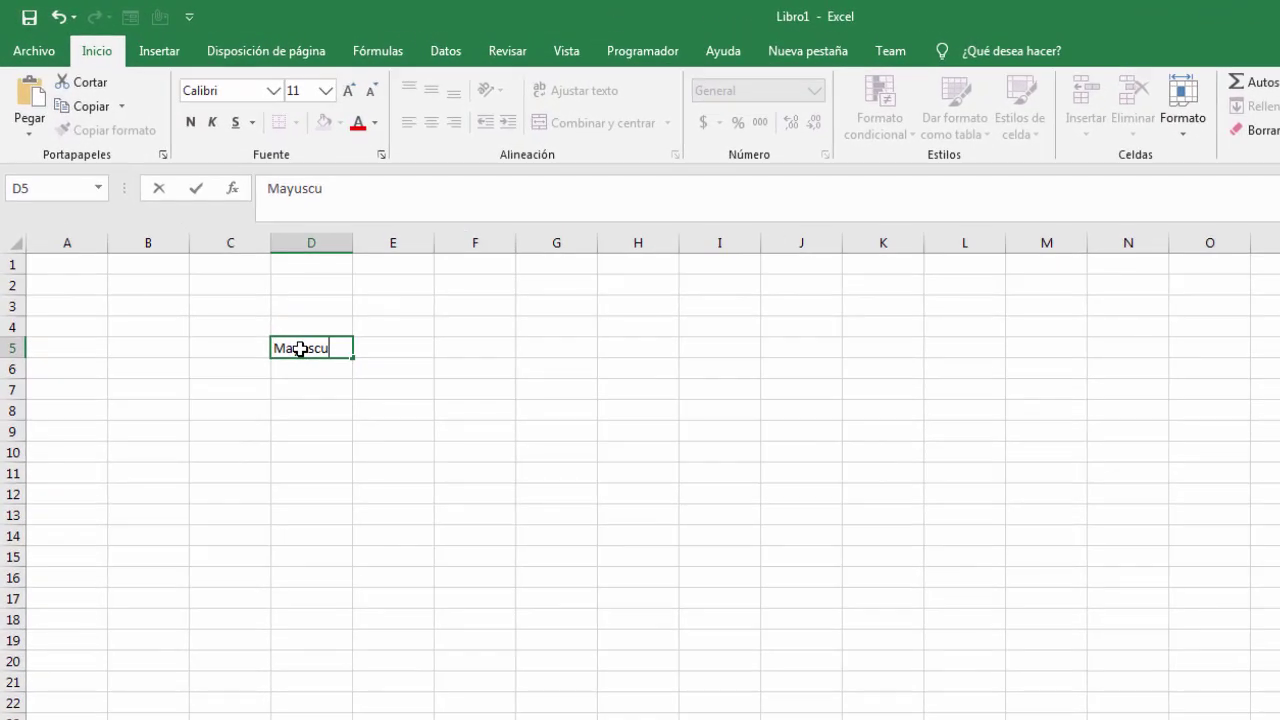
pyautogui.write('las')
pyautogui.click(298, 390)
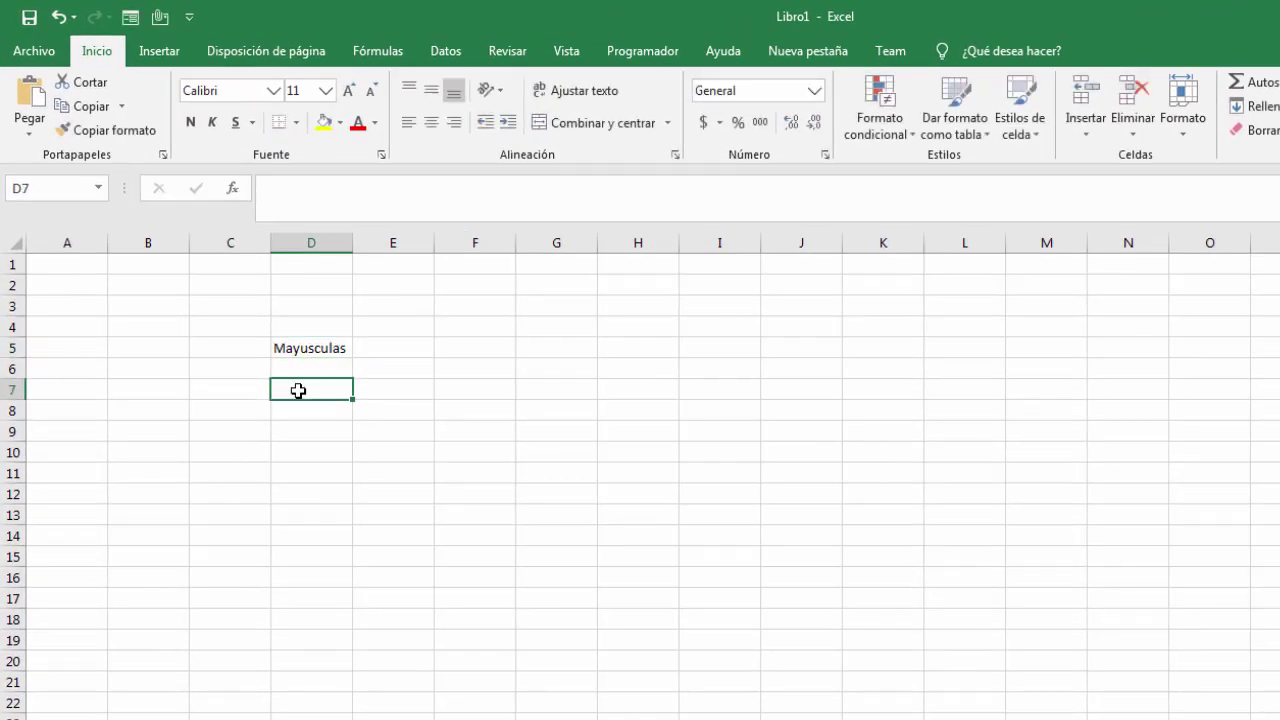
pyautogui.write('Minu')
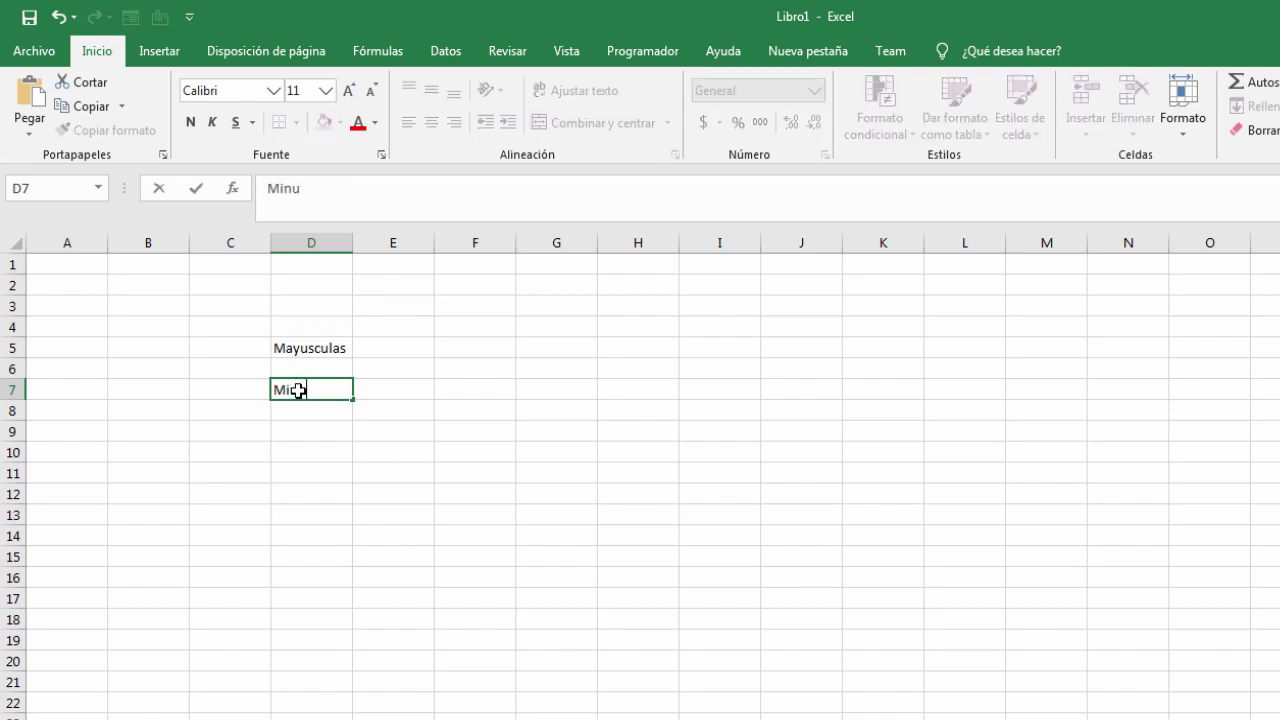
pyautogui.write('sculas')
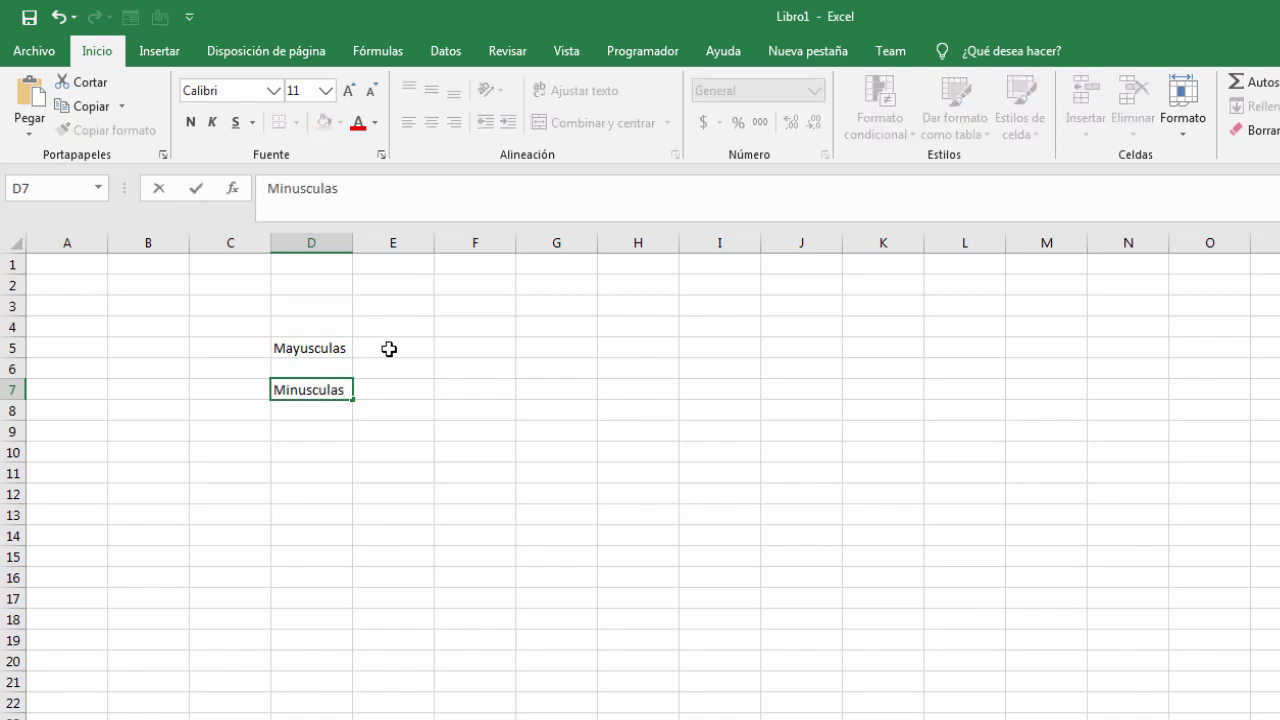
pyautogui.click(390, 348)
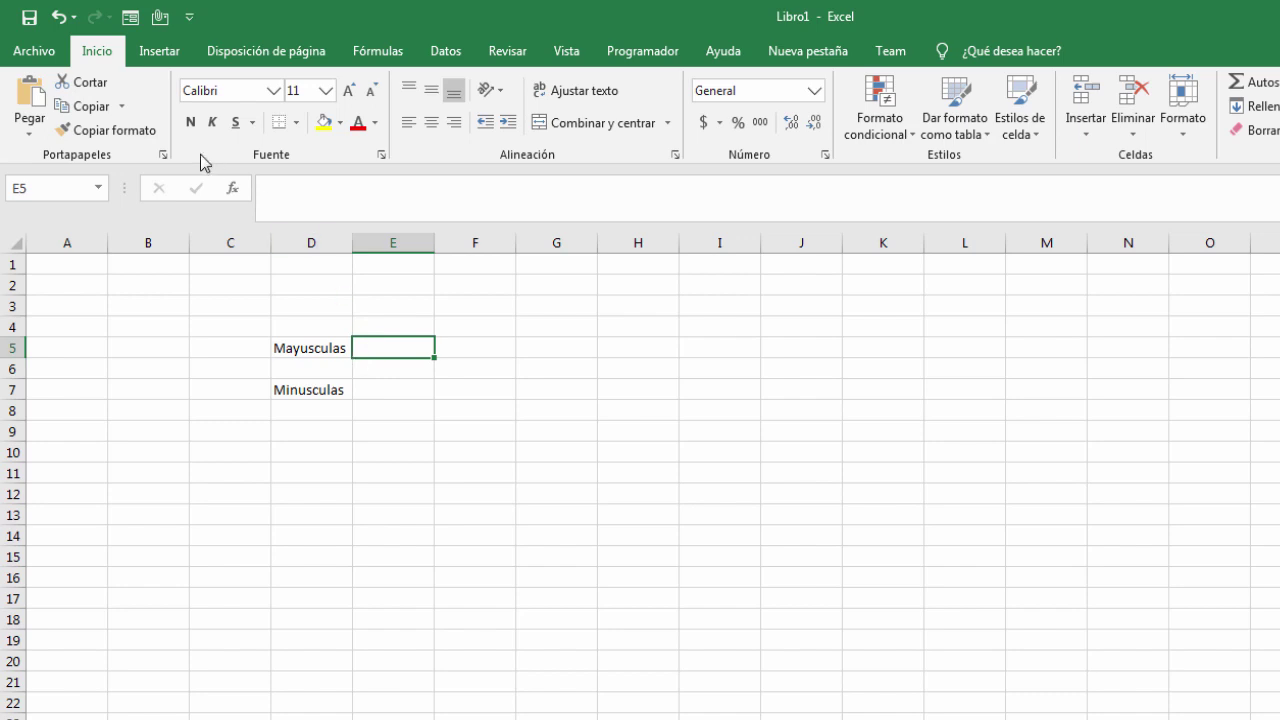
# Step: Start a Personalizada data validation rule for E5 from Datos > Validación de datos
pyautogui.click(440, 63)
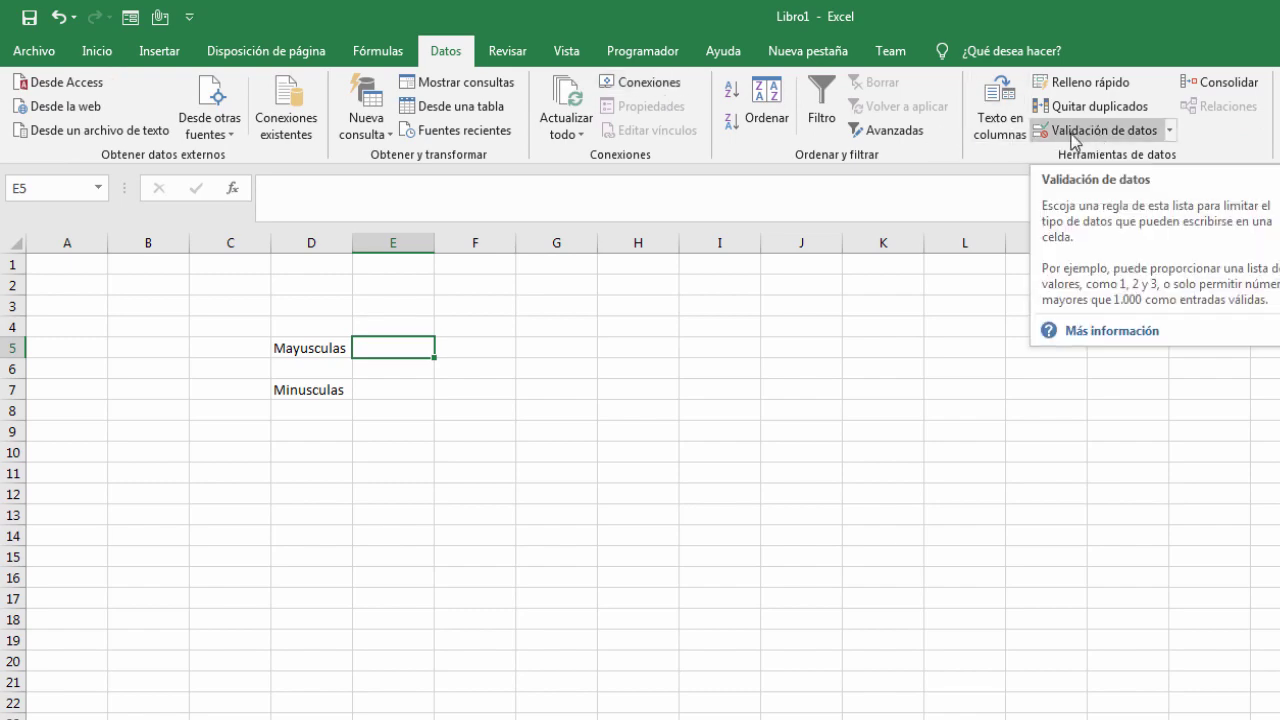
pyautogui.click(1103, 130)
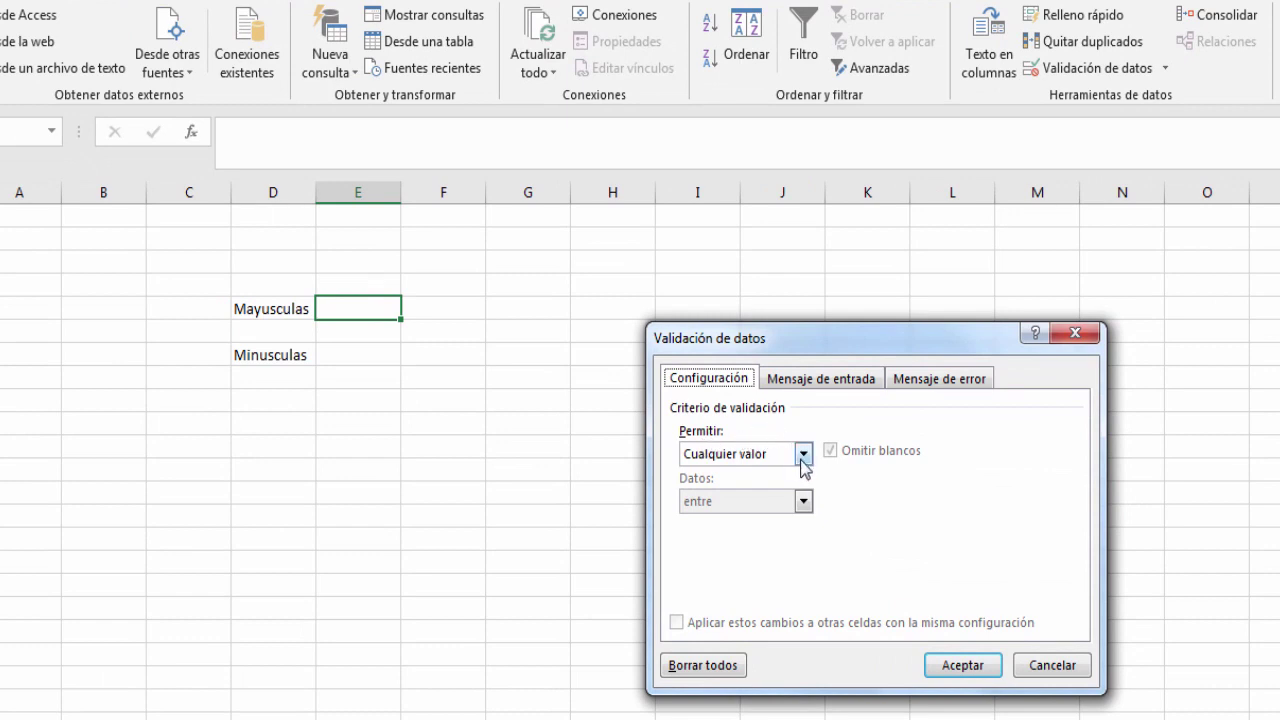
pyautogui.click(802, 458)
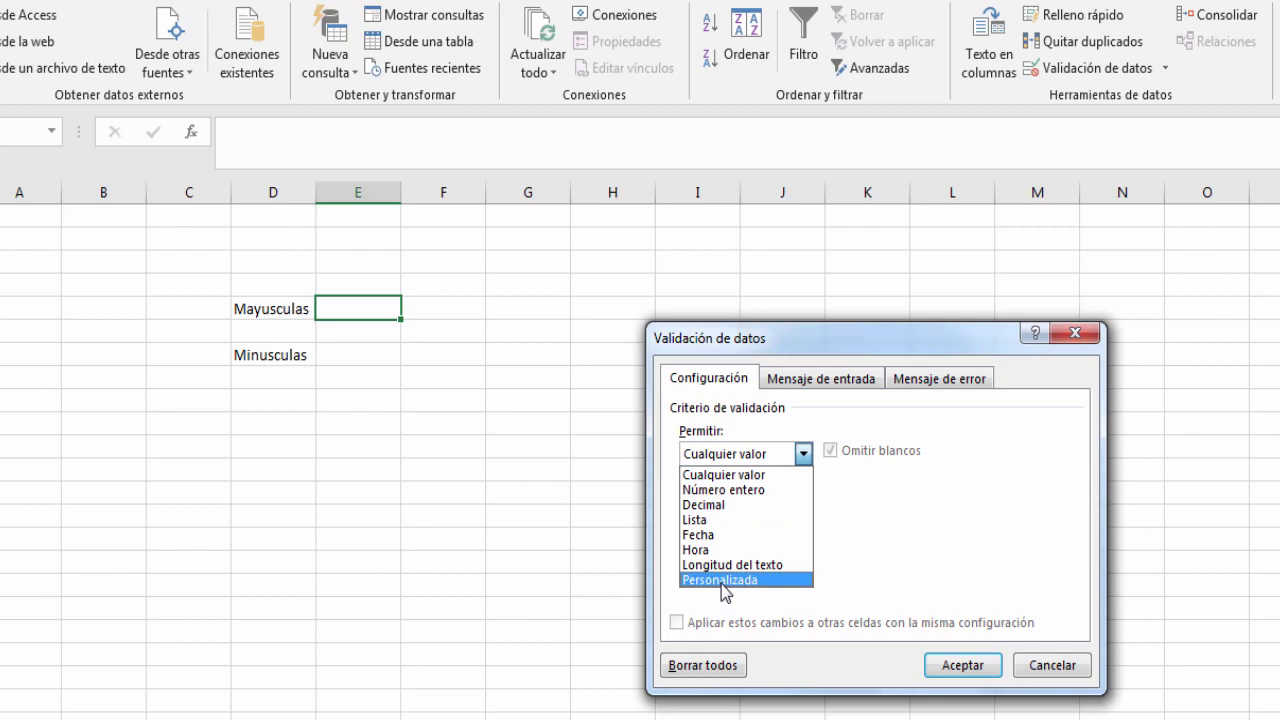
pyautogui.click(724, 580)
# Step: Enter the E5 validation formula =IGUAL(E5,Mayusc(E5))
pyautogui.click(694, 548)
pyautogui.write('=')
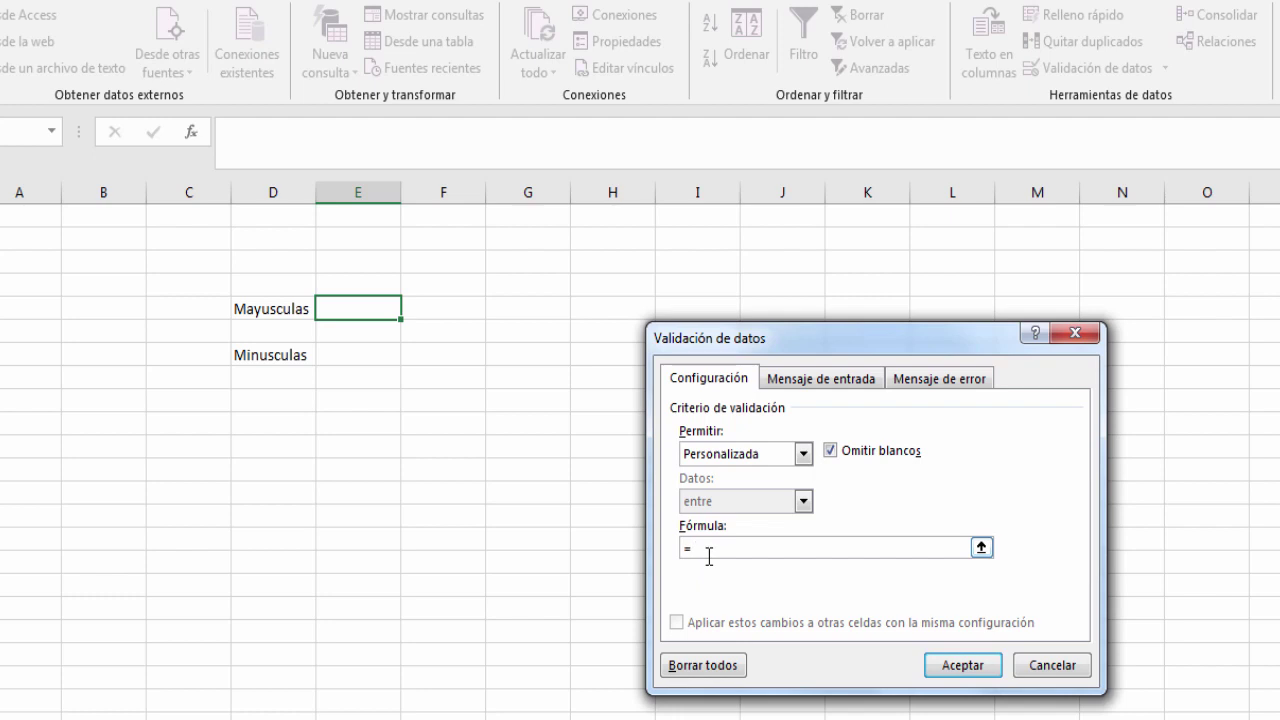
pyautogui.write('IG')
pyautogui.write('UAL')
pyautogui.write('(E')
pyautogui.write('5,')
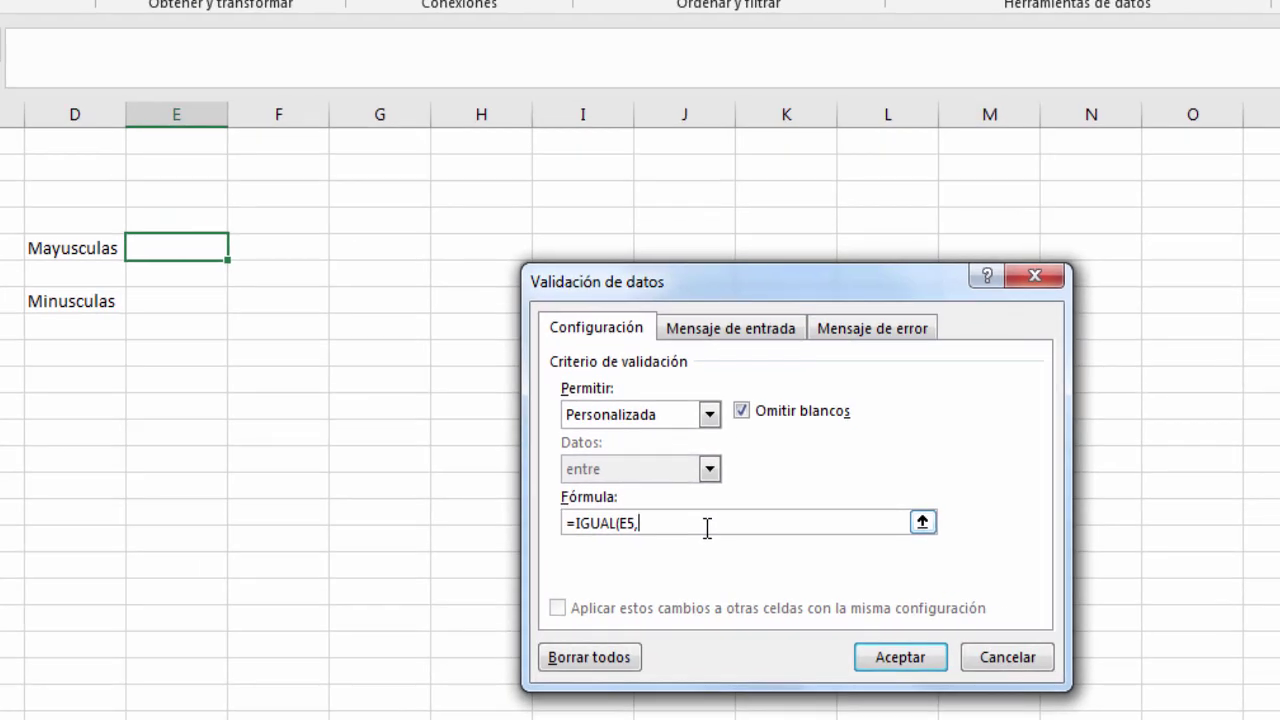
pyautogui.write('Ma')
pyautogui.write('yusc(')
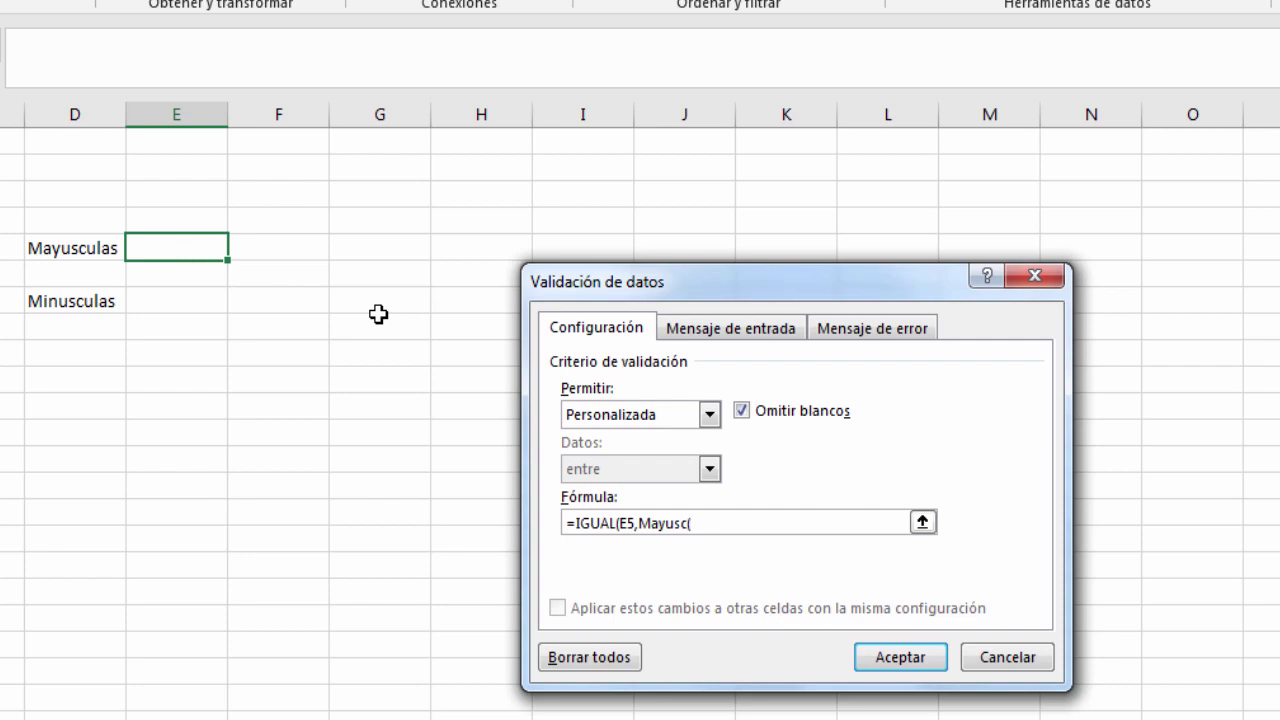
pyautogui.write('E5')
pyautogui.write(')')
pyautogui.write(')')
# Step: Keep the Alto error alert style for E5 and give the alert the title 'Mensaje'
pyautogui.click(839, 336)
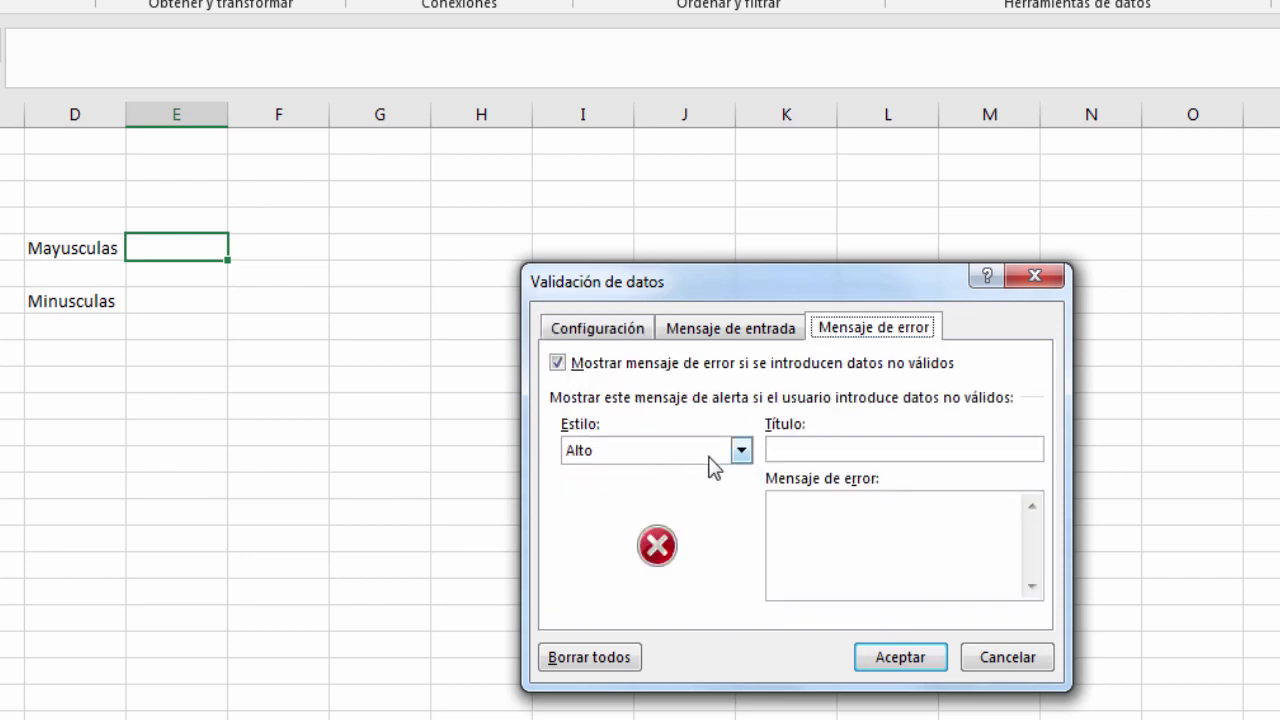
pyautogui.click(742, 452)
pyautogui.click(742, 452)
pyautogui.click(742, 452)
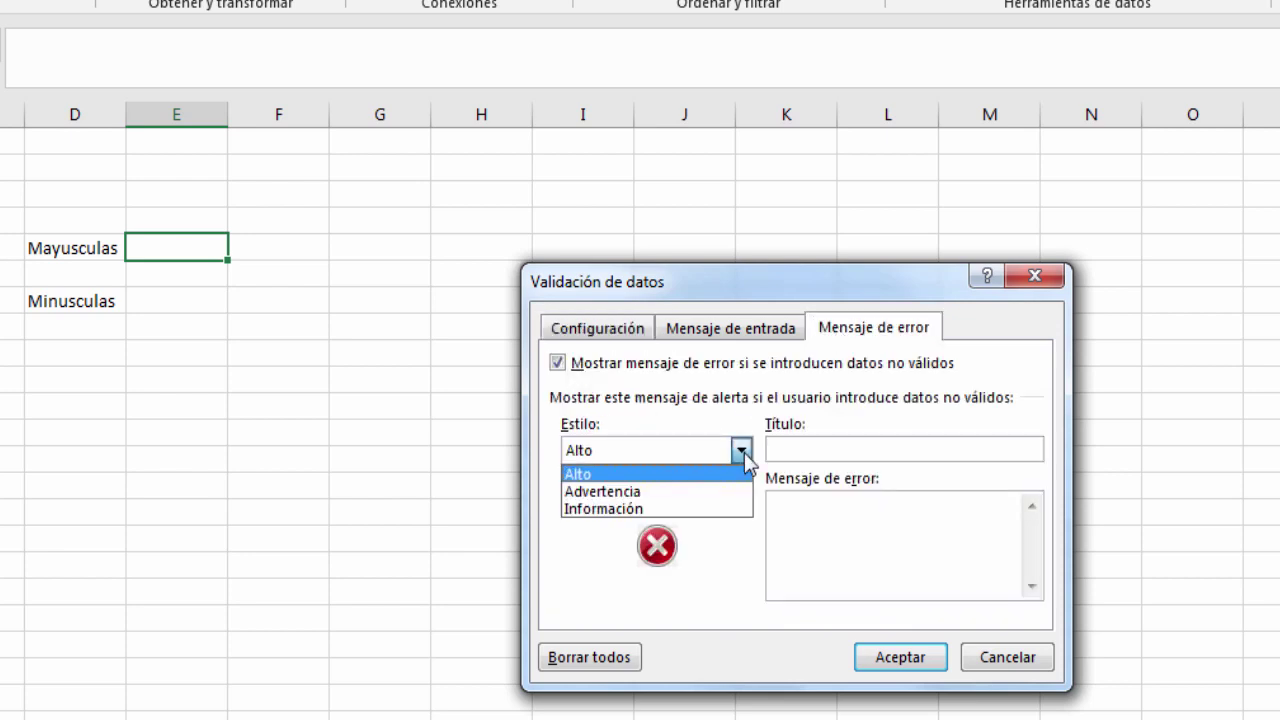
pyautogui.click(743, 452)
pyautogui.click(742, 452)
pyautogui.click(743, 452)
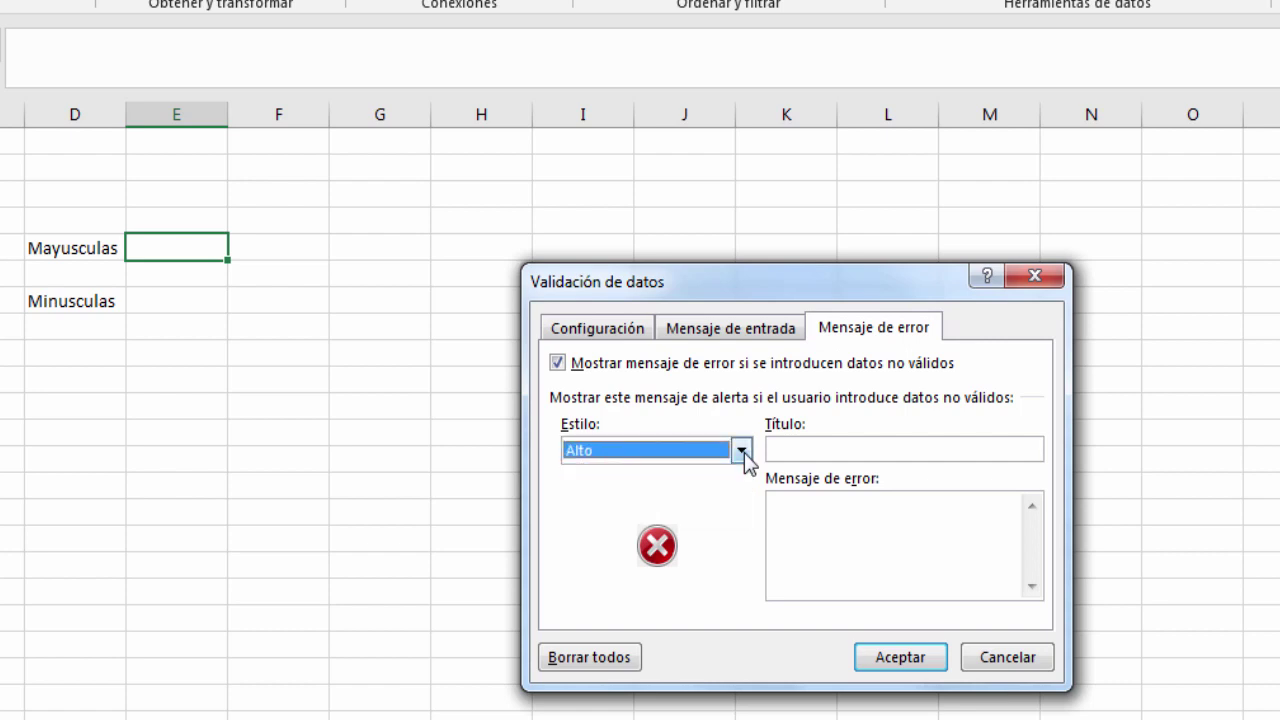
pyautogui.click(800, 450)
pyautogui.write('M')
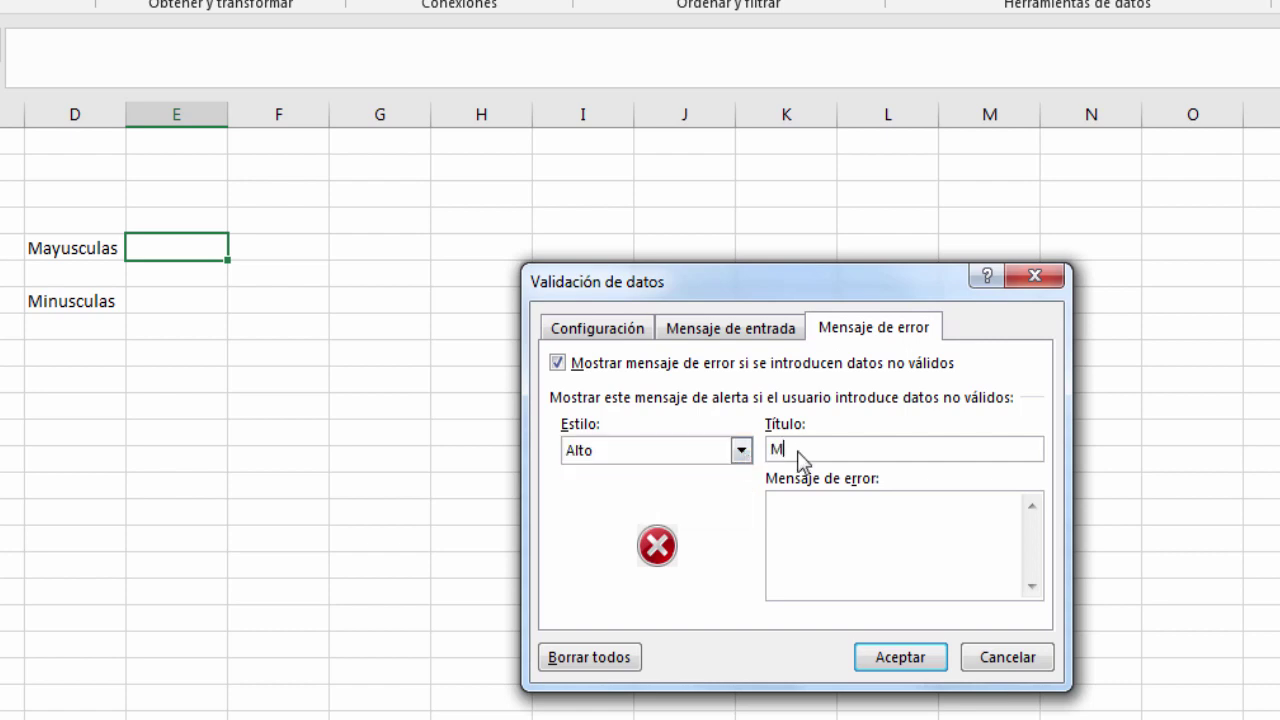
pyautogui.write('ensaje')
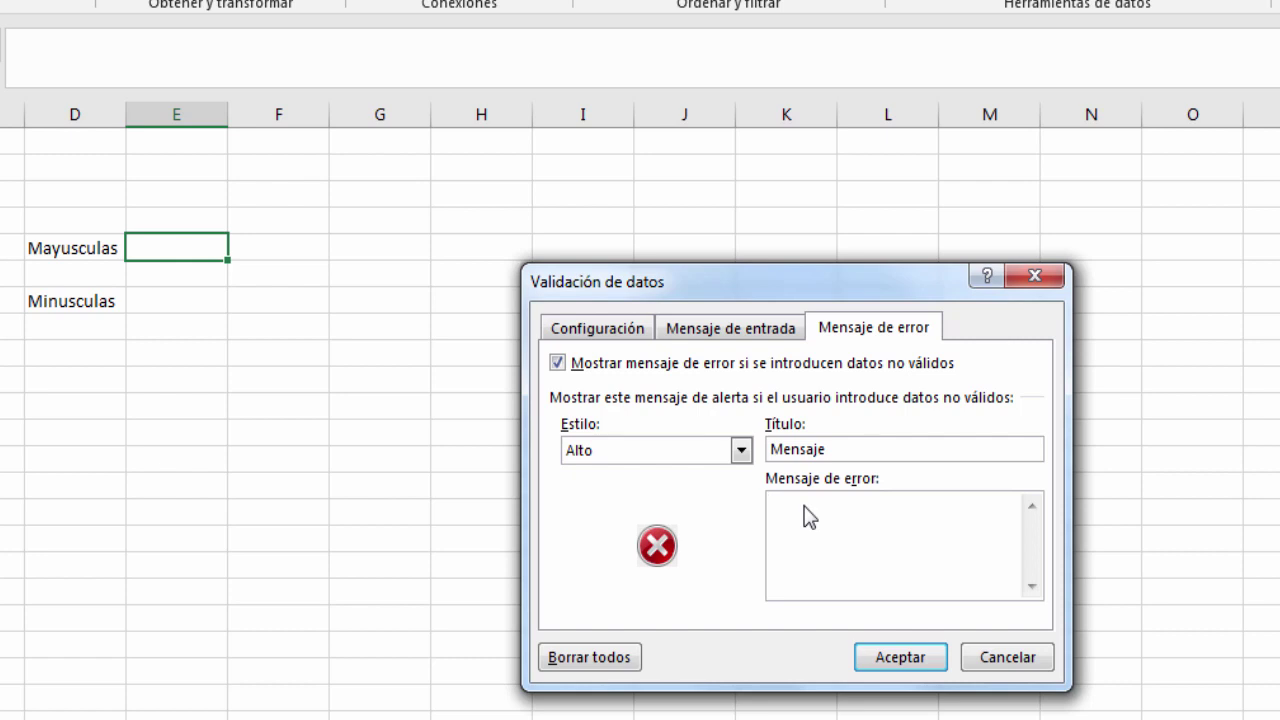
# Step: Set the error message 'Escribe por favor solo letras mayusculas' and apply the rule
pyautogui.click(808, 515)
pyautogui.write('Escr')
pyautogui.write('ibe por')
pyautogui.write(' favor ')
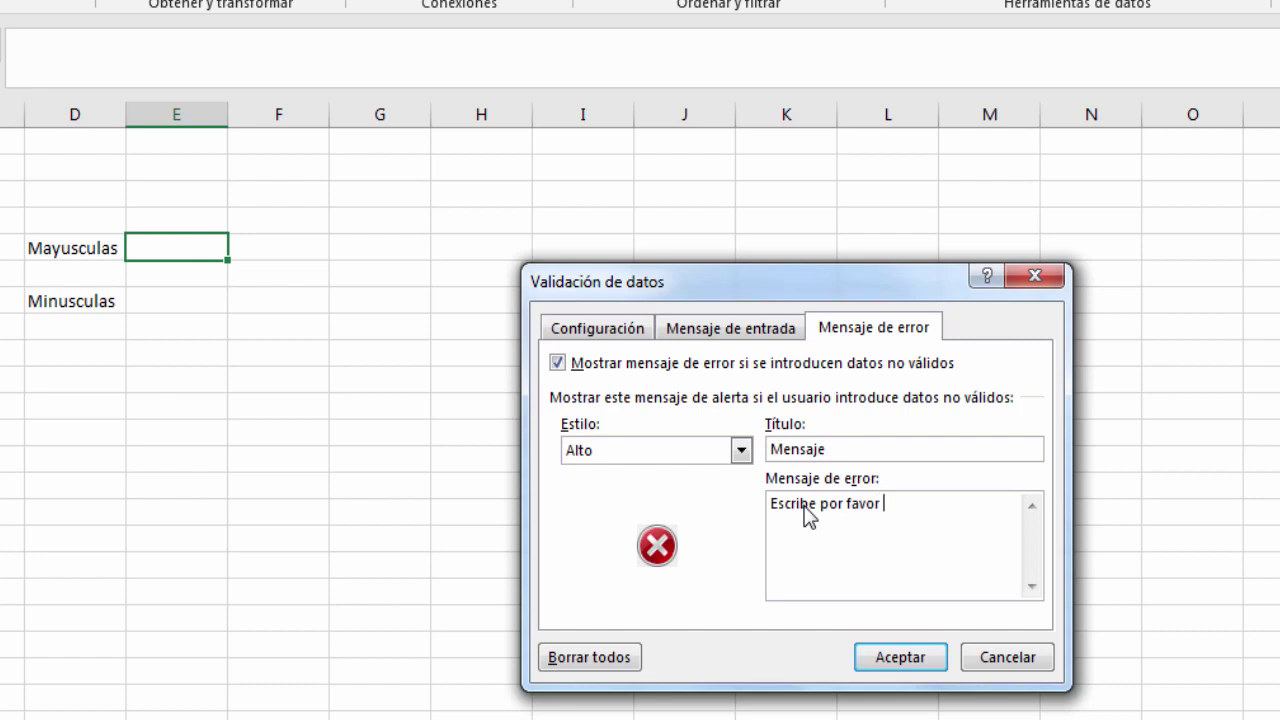
pyautogui.write('solo letras m')
pyautogui.write('au')
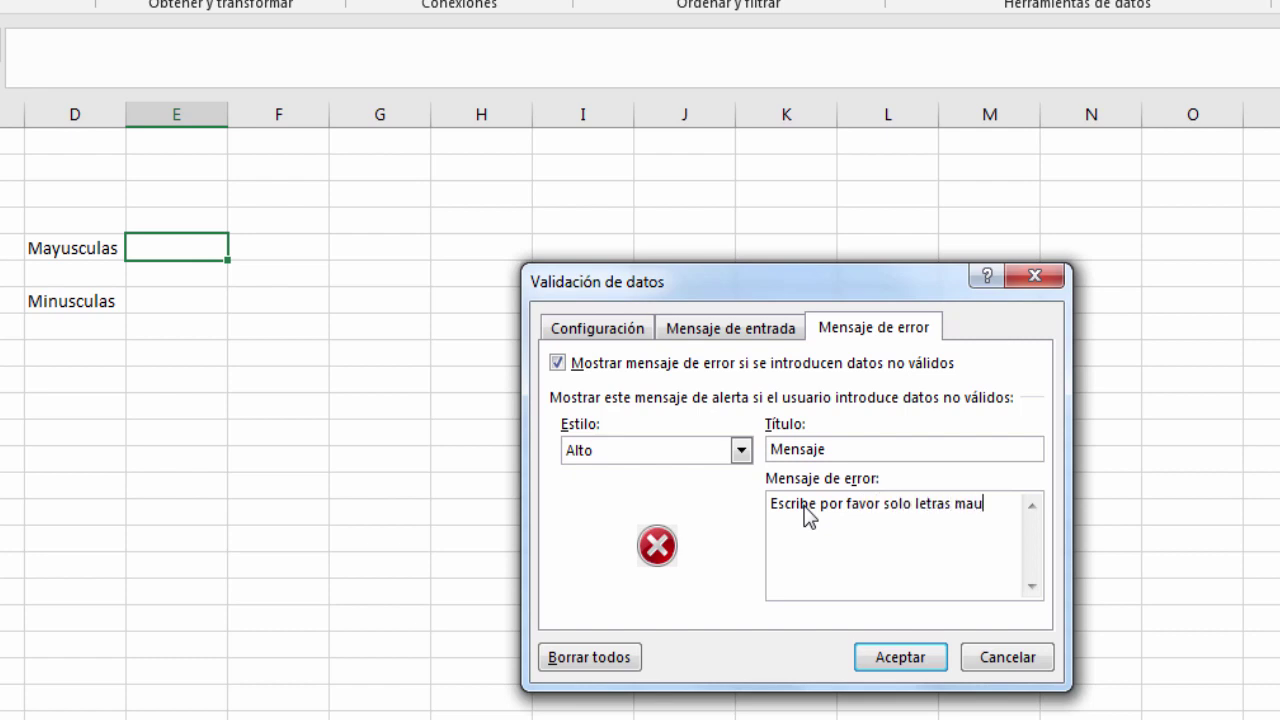
pyautogui.press('Left')
pyautogui.write('y')
pyautogui.press('Right')
pyautogui.write('sculas')
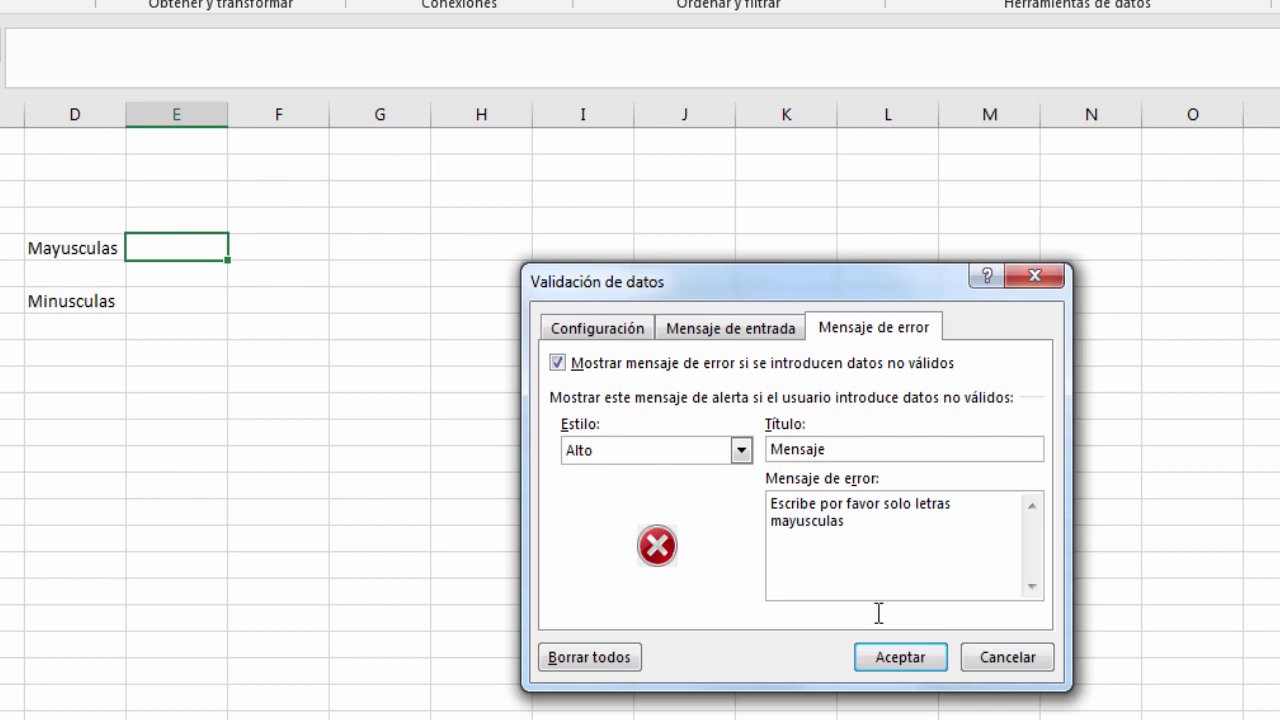
pyautogui.click(909, 660)
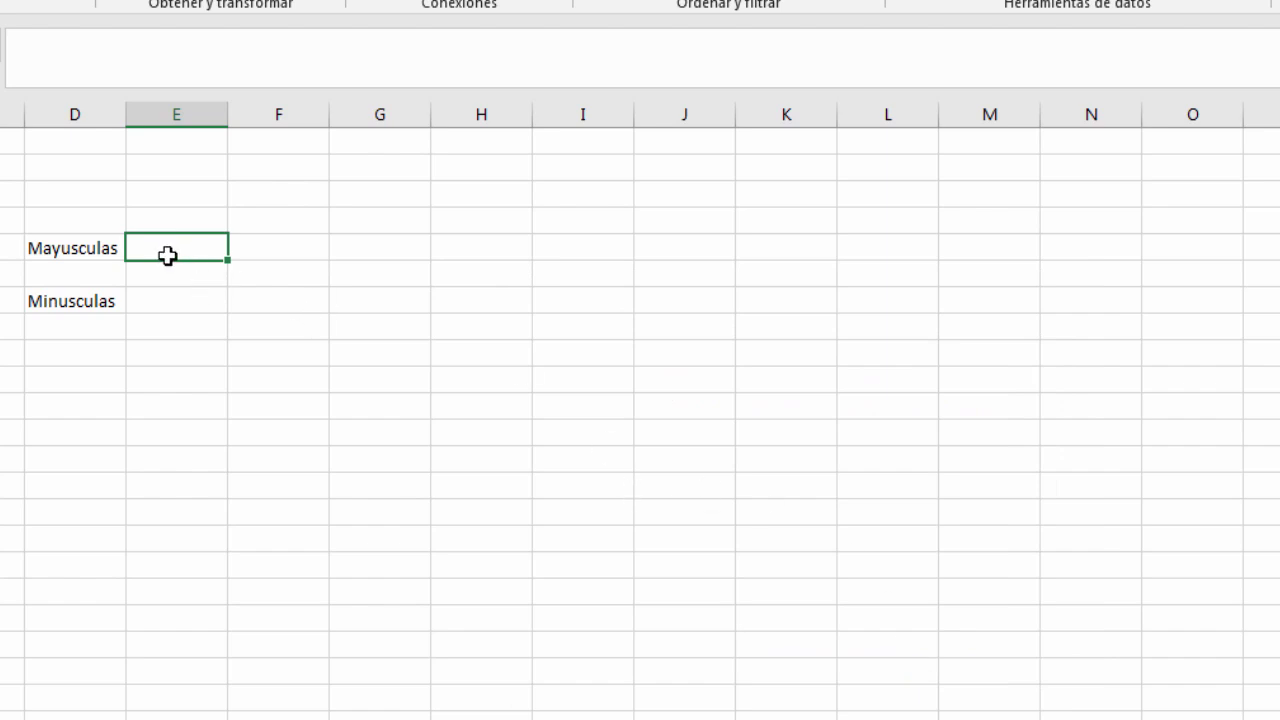
# Step: Test E5 with lowercase 's' and dismiss the resulting error alert
pyautogui.write('s')
pyautogui.press('Return')
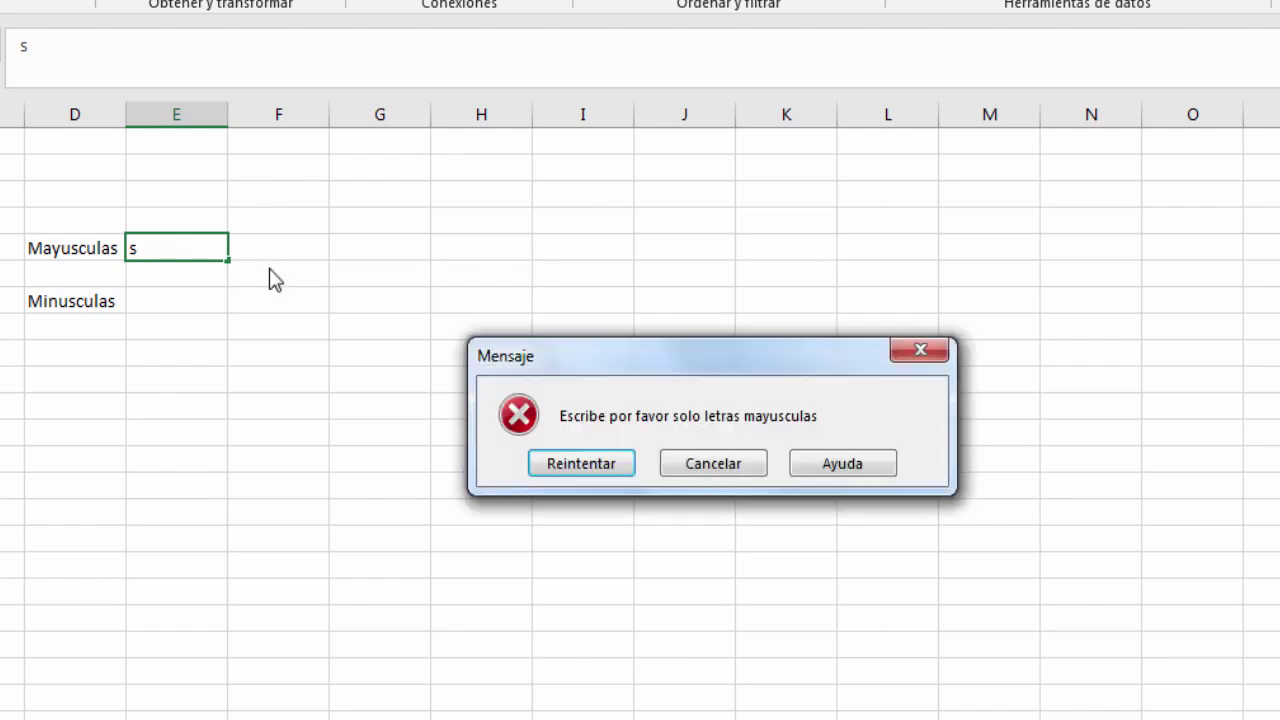
pyautogui.moveTo(530, 367); pyautogui.dragTo(300, 228)
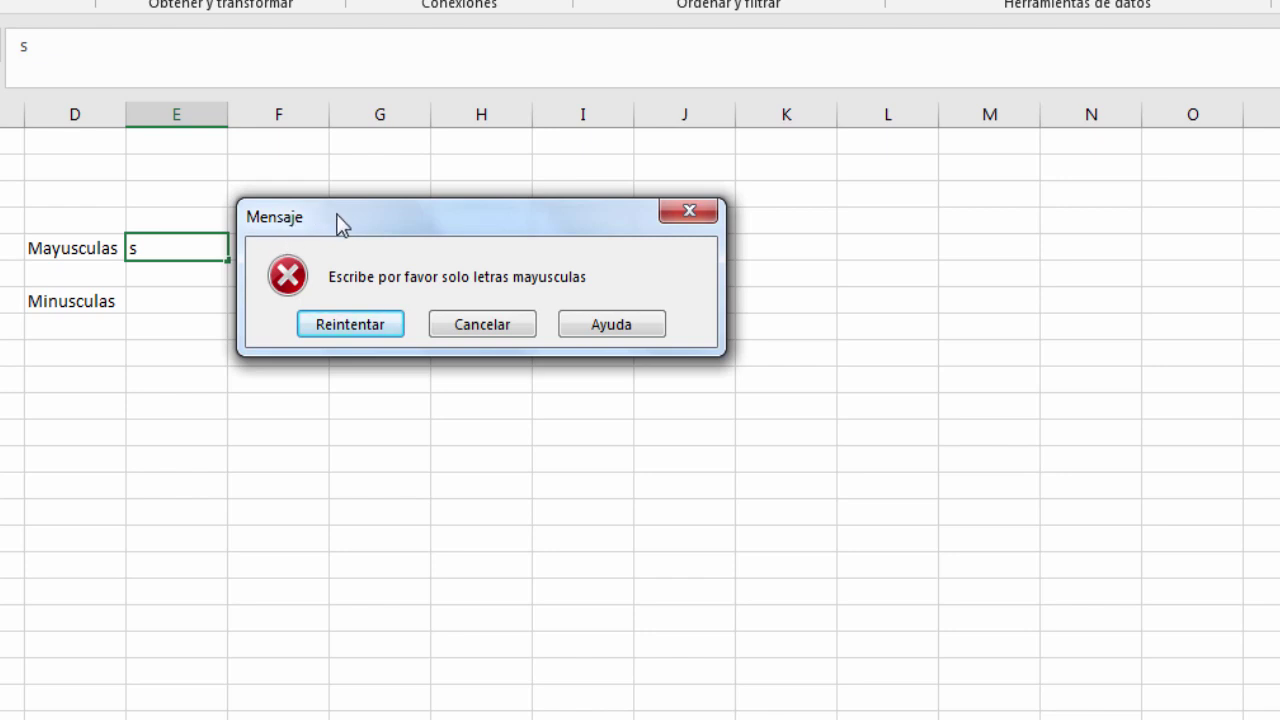
pyautogui.moveTo(337, 214); pyautogui.dragTo(341, 193)
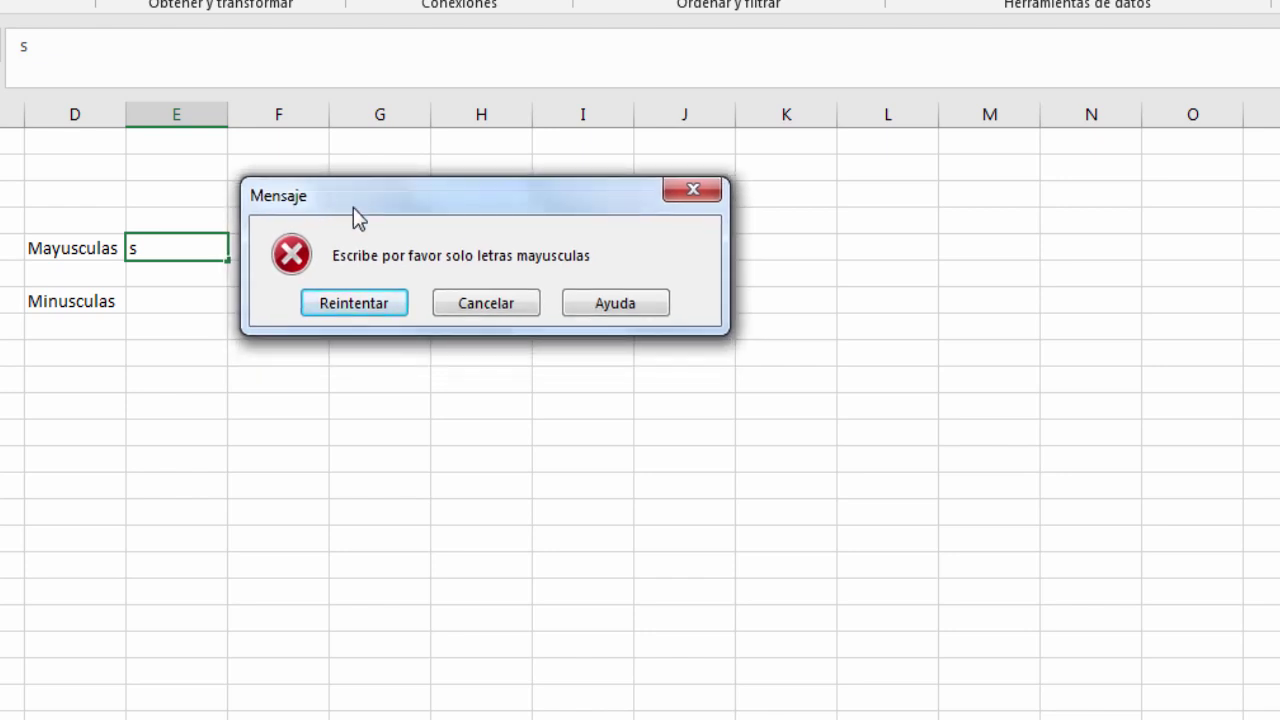
pyautogui.click(503, 314)
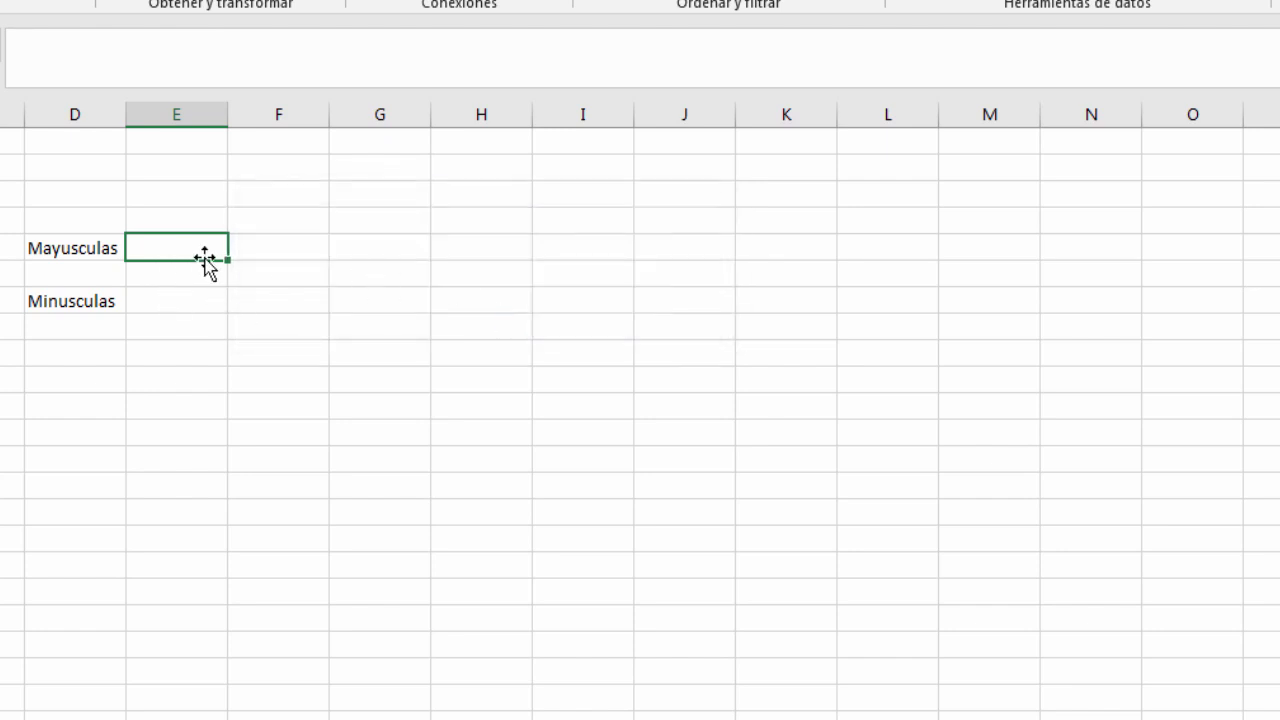
# Step: Confirm lowercase 'i' is also rejected, then enter 'U' in E5 and select E7
pyautogui.write('i')
pyautogui.press('Return')
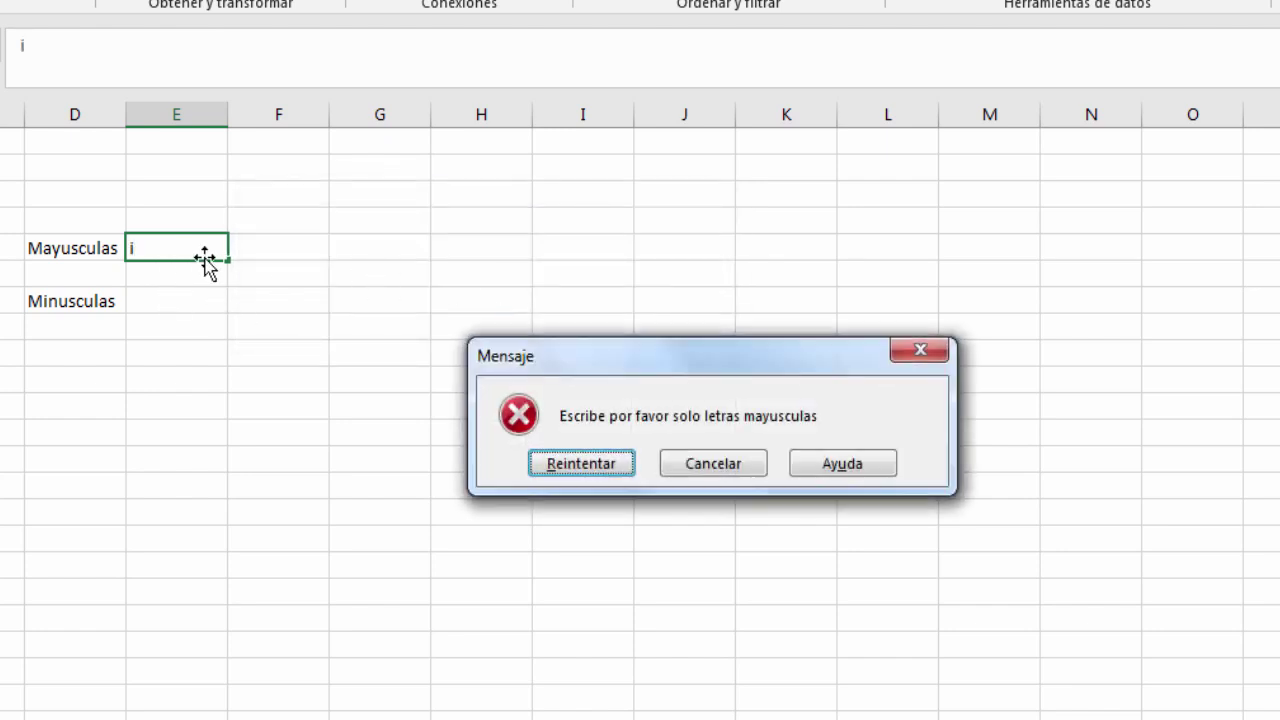
pyautogui.moveTo(510, 363)
pyautogui.mouseDown()
pyautogui.moveTo(246, 216)
pyautogui.moveTo(370, 221)
pyautogui.mouseUp()
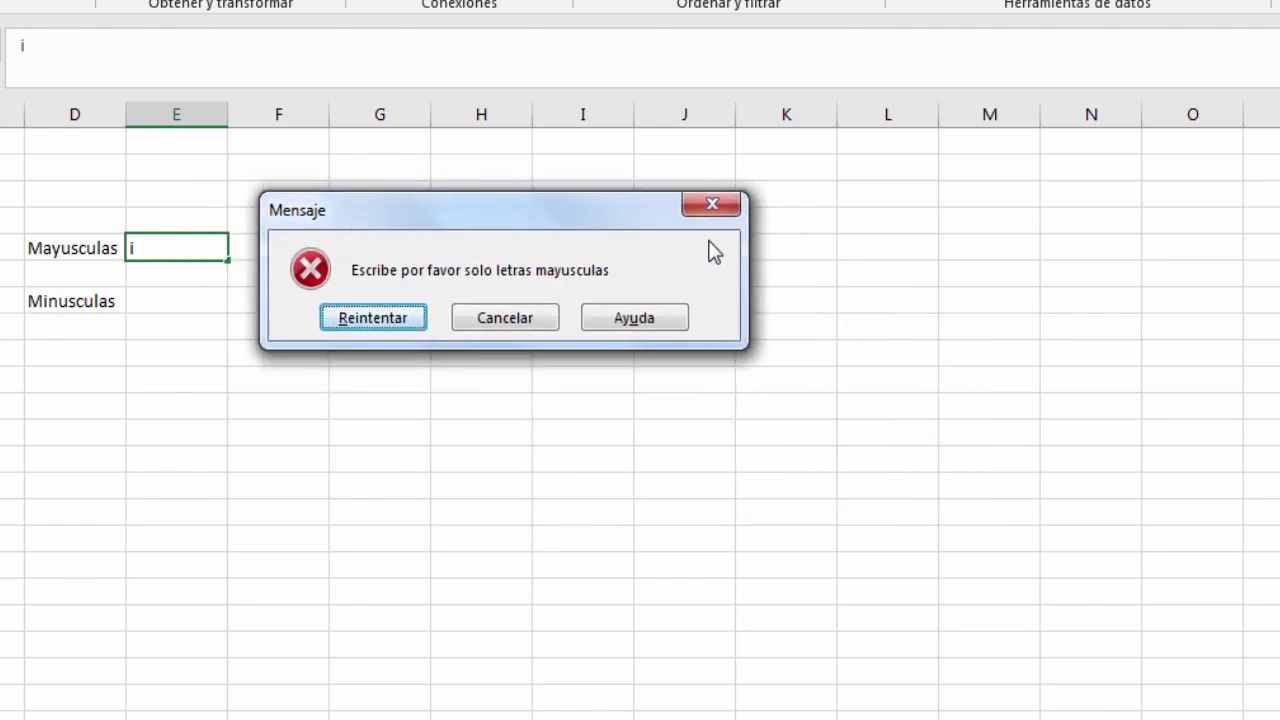
pyautogui.click(711, 210)
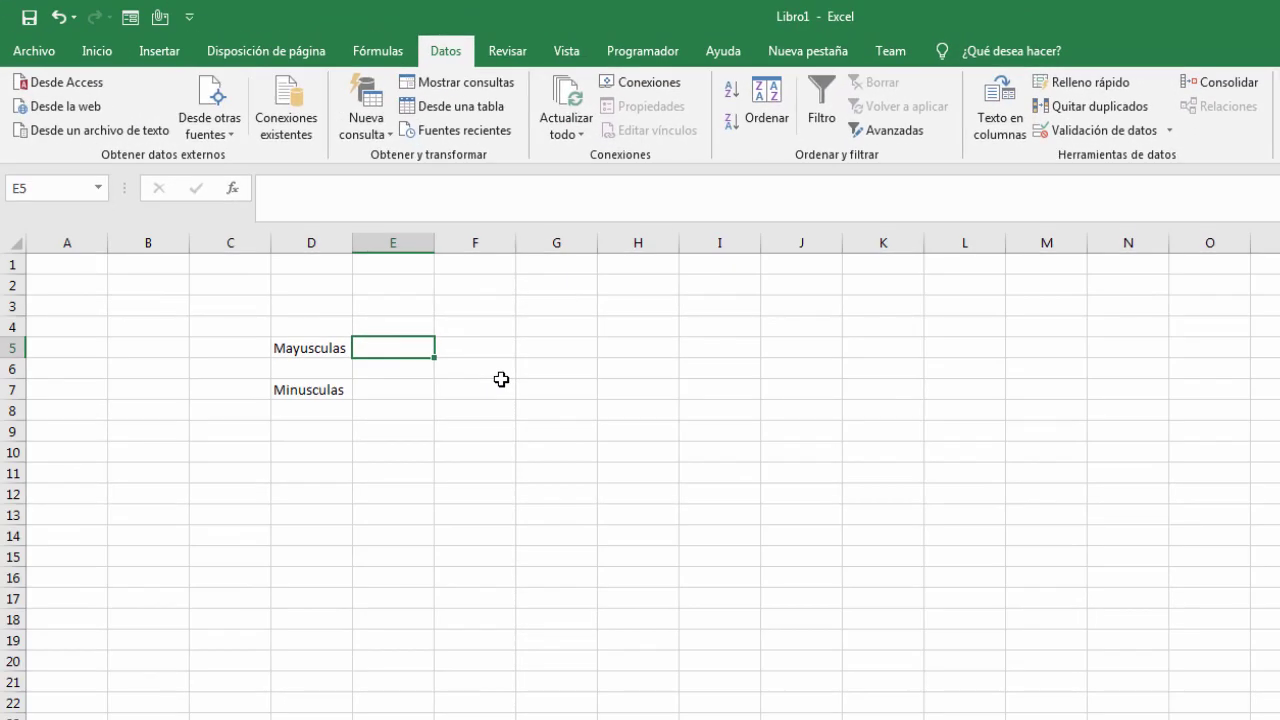
pyautogui.write('U')
pyautogui.click(375, 393)
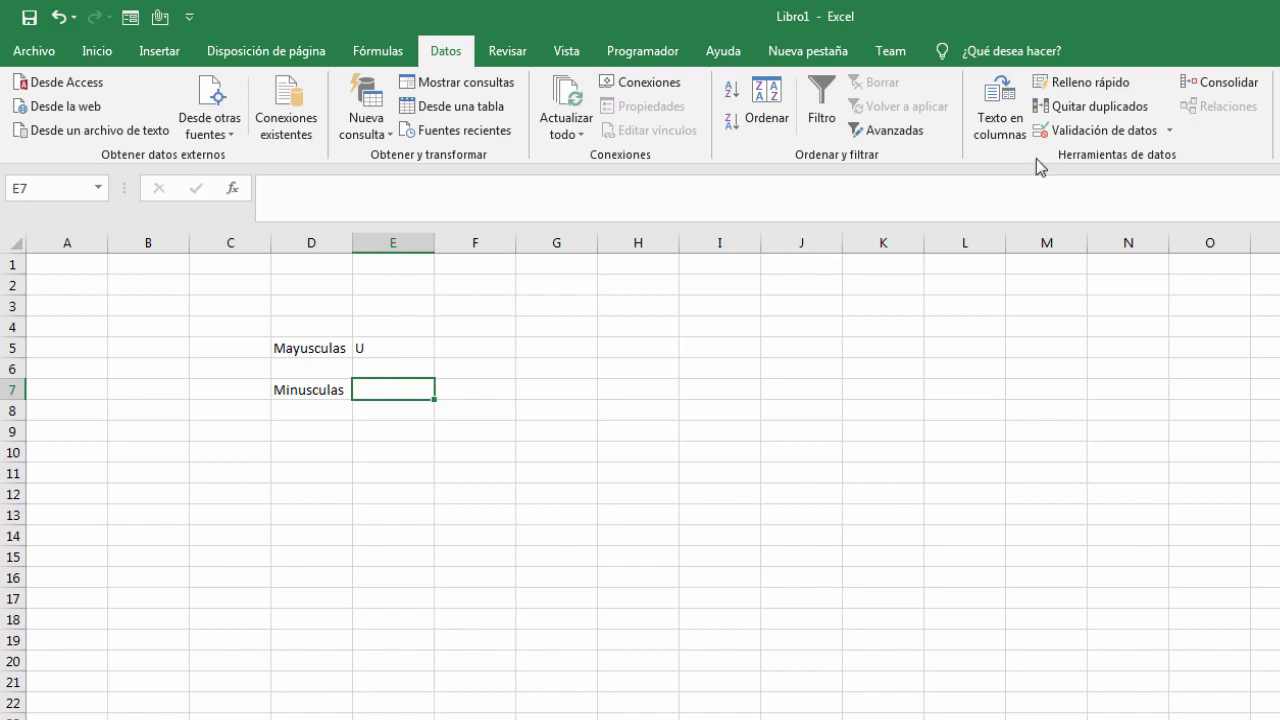
# Step: Set E7's validation to Personalizada with the formula =IGUAL(E7,Minusc(E7))
pyautogui.click(1076, 134)
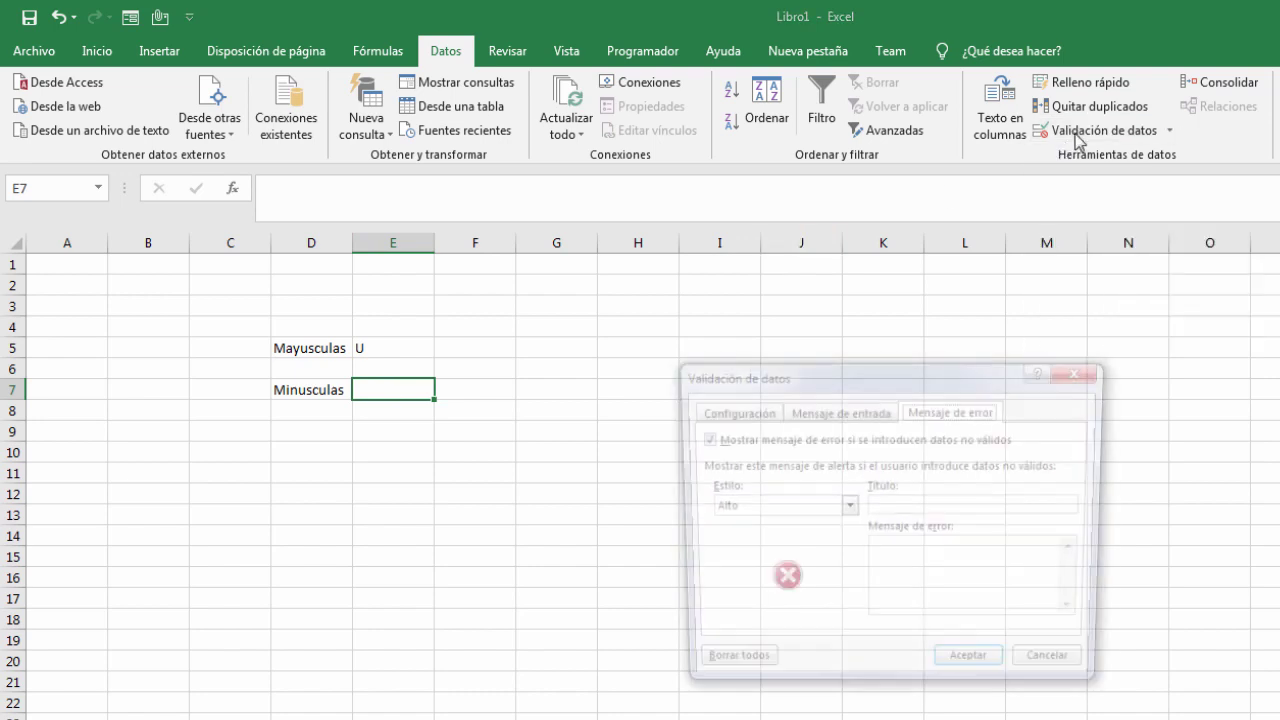
pyautogui.click(758, 413)
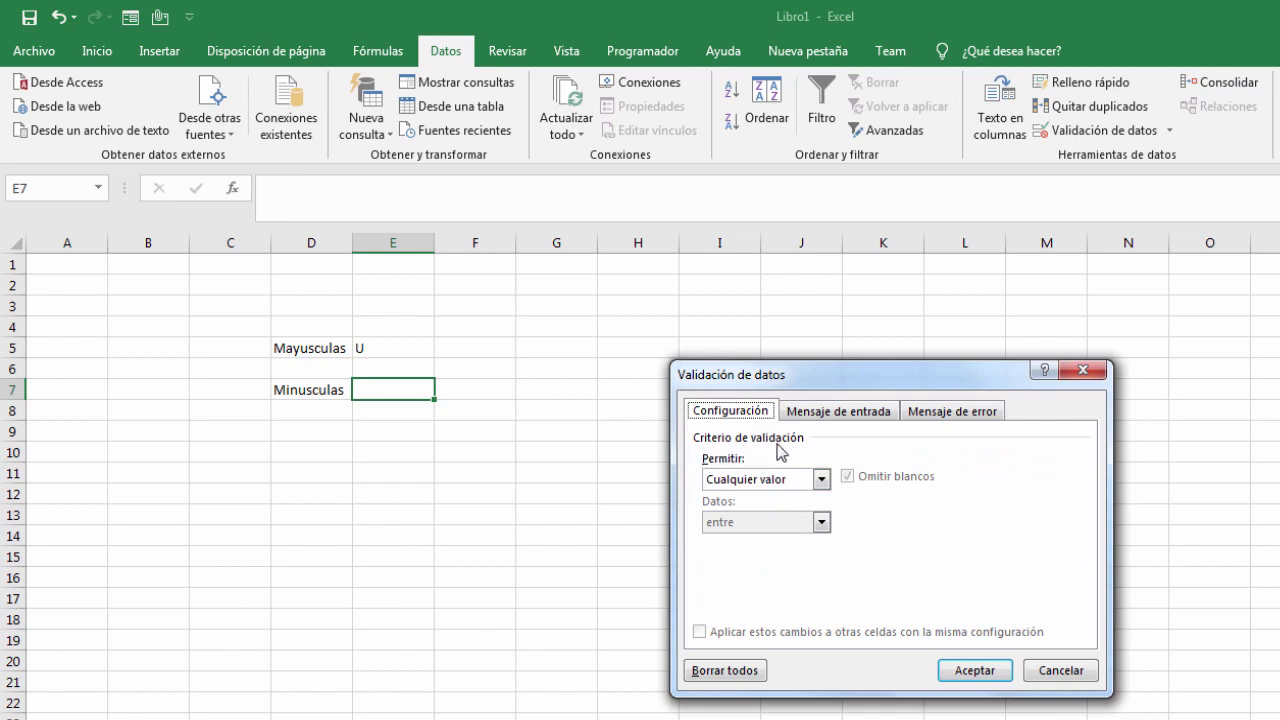
pyautogui.click(820, 480)
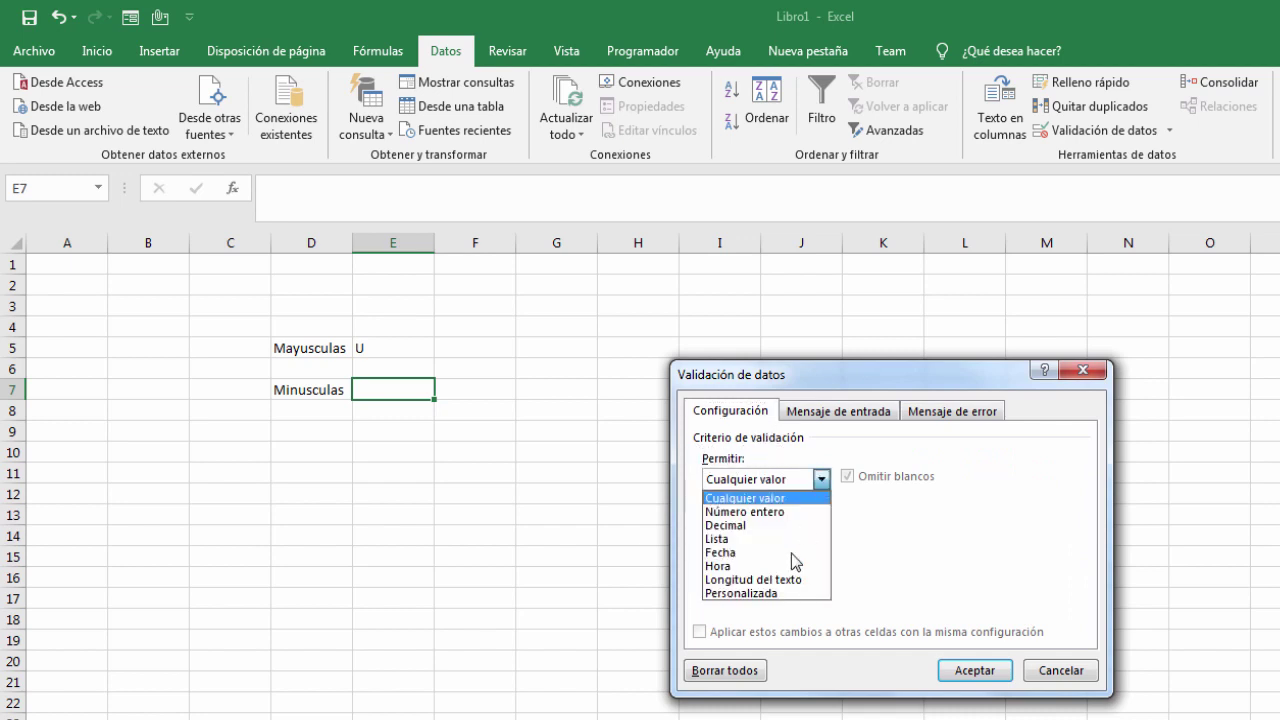
pyautogui.click(775, 593)
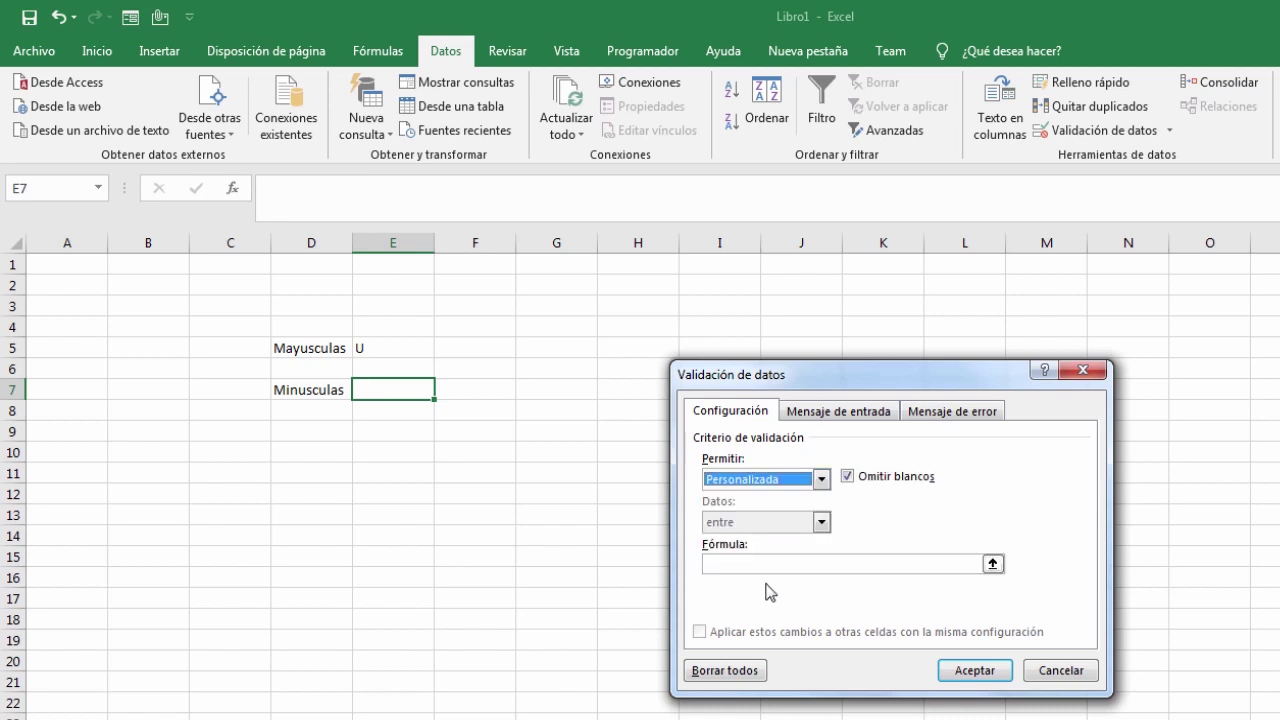
pyautogui.click(745, 563)
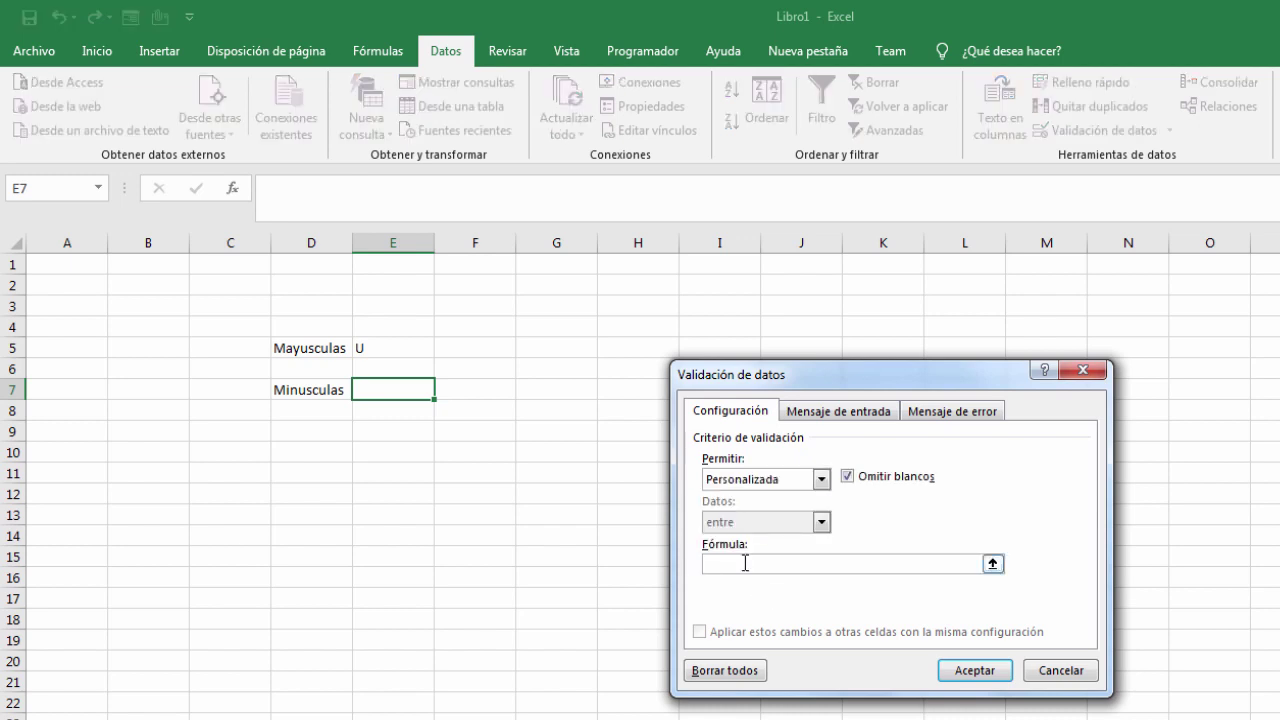
pyautogui.write('=')
pyautogui.write('IGUAL')
pyautogui.write('(')
pyautogui.write('E')
pyautogui.write('7')
pyautogui.write(',M')
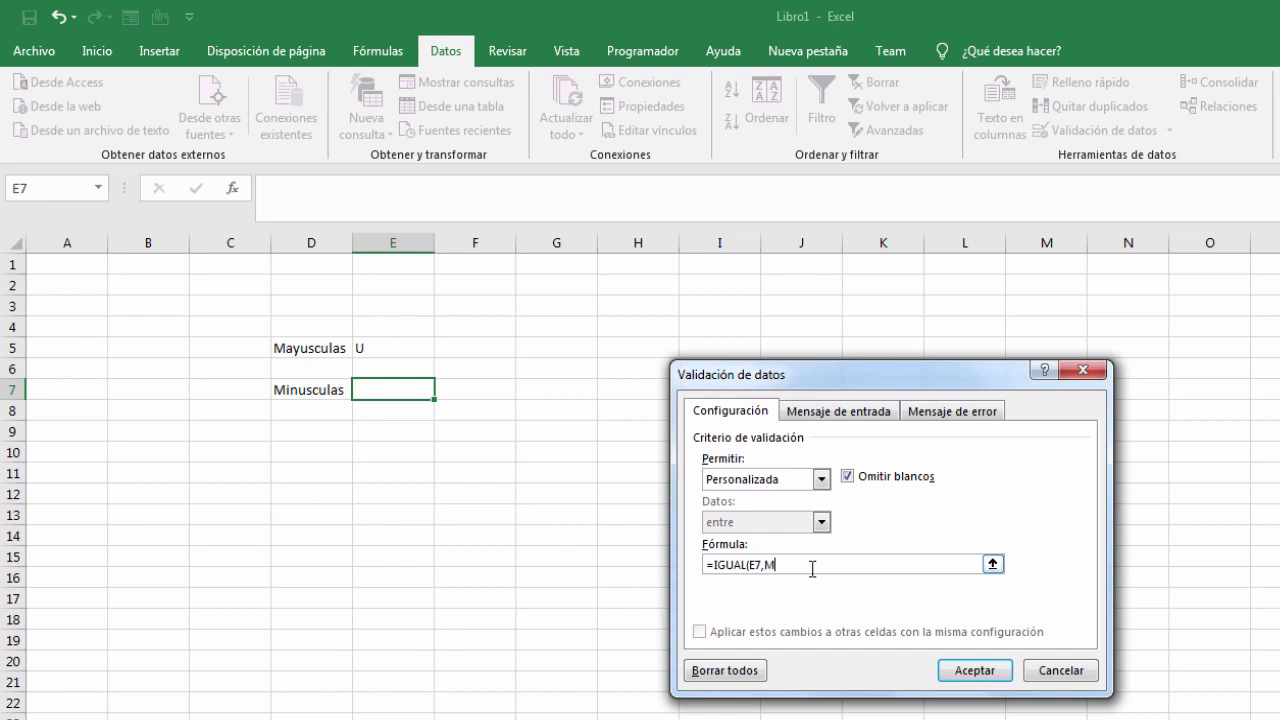
pyautogui.write('i')
pyautogui.write('nusc')
pyautogui.write('(')
pyautogui.write('E7')
pyautogui.write(')')
pyautogui.write(')')
# Step: Title E7's stop alert 'Mensaje' with message 'Escribe solo letras Minusculas' and apply it
pyautogui.click(948, 418)
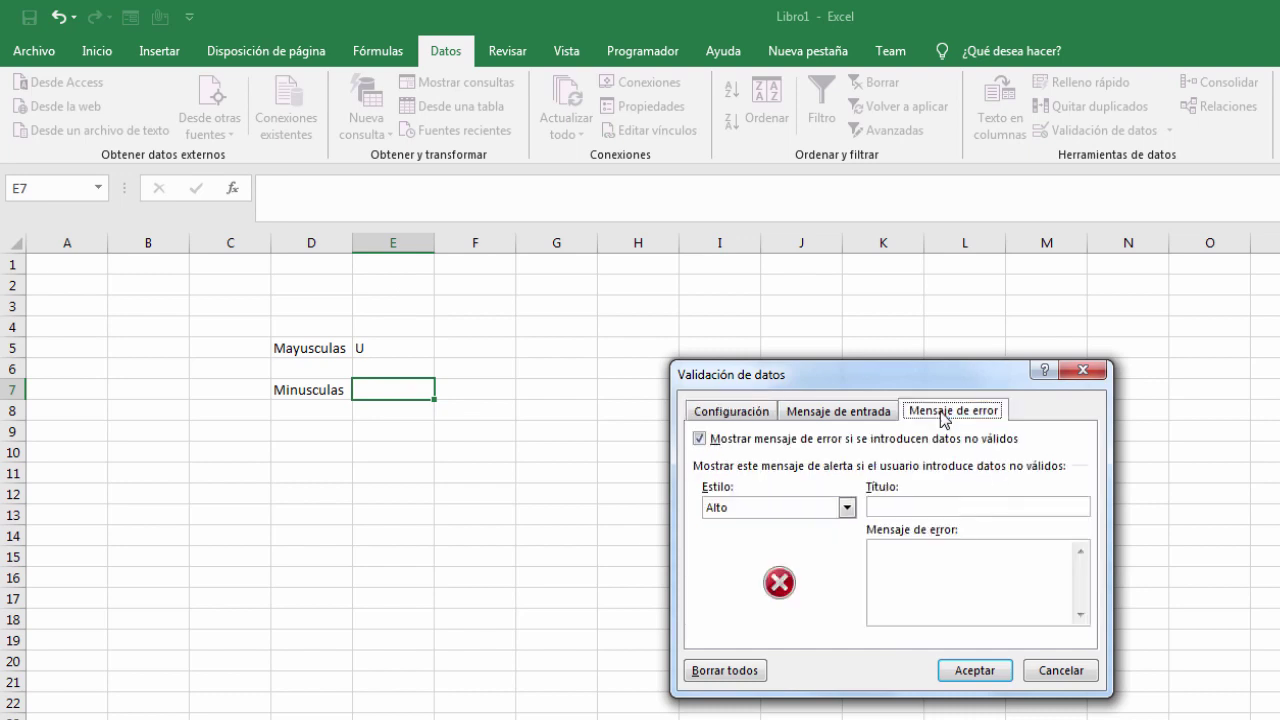
pyautogui.click(889, 507)
pyautogui.write('ME')
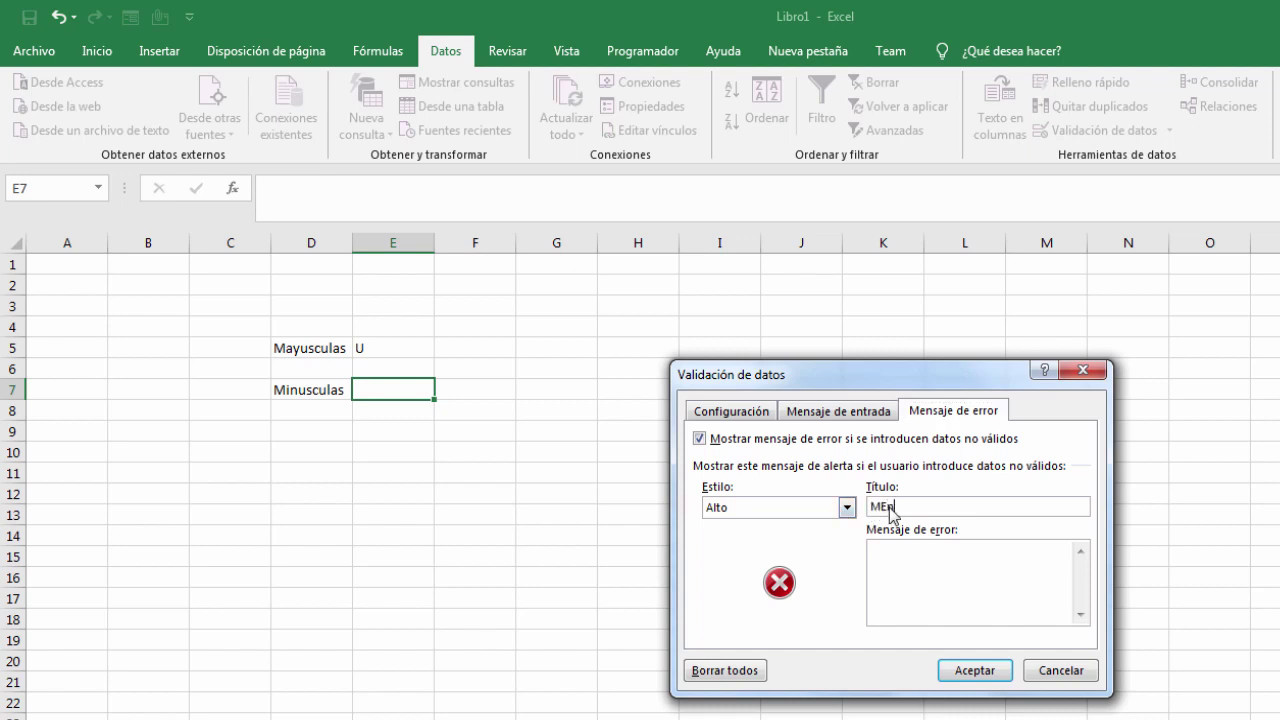
pyautogui.write('N')
pyautogui.press('BackSpace')
pyautogui.press('BackSpace')
pyautogui.write('en')
pyautogui.write('saje')
pyautogui.write('cri')
pyautogui.write('be')
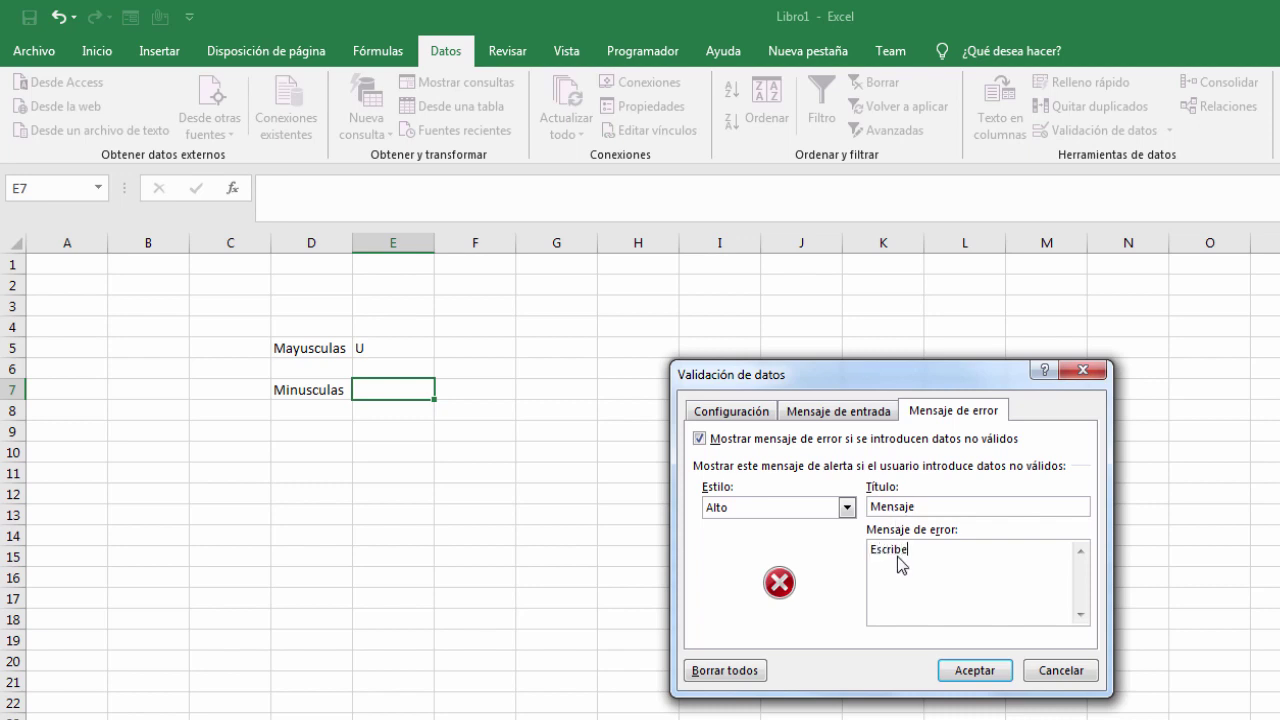
pyautogui.write(' solo leras')
pyautogui.hotkey('shift', 'Left')
pyautogui.hotkey('shift', 'Left')
pyautogui.hotkey('shift', 'Left')
pyautogui.write('tras ')
pyautogui.write('Minuc')
pyautogui.press('BackSpace')
pyautogui.write('scu')
pyautogui.write('las')
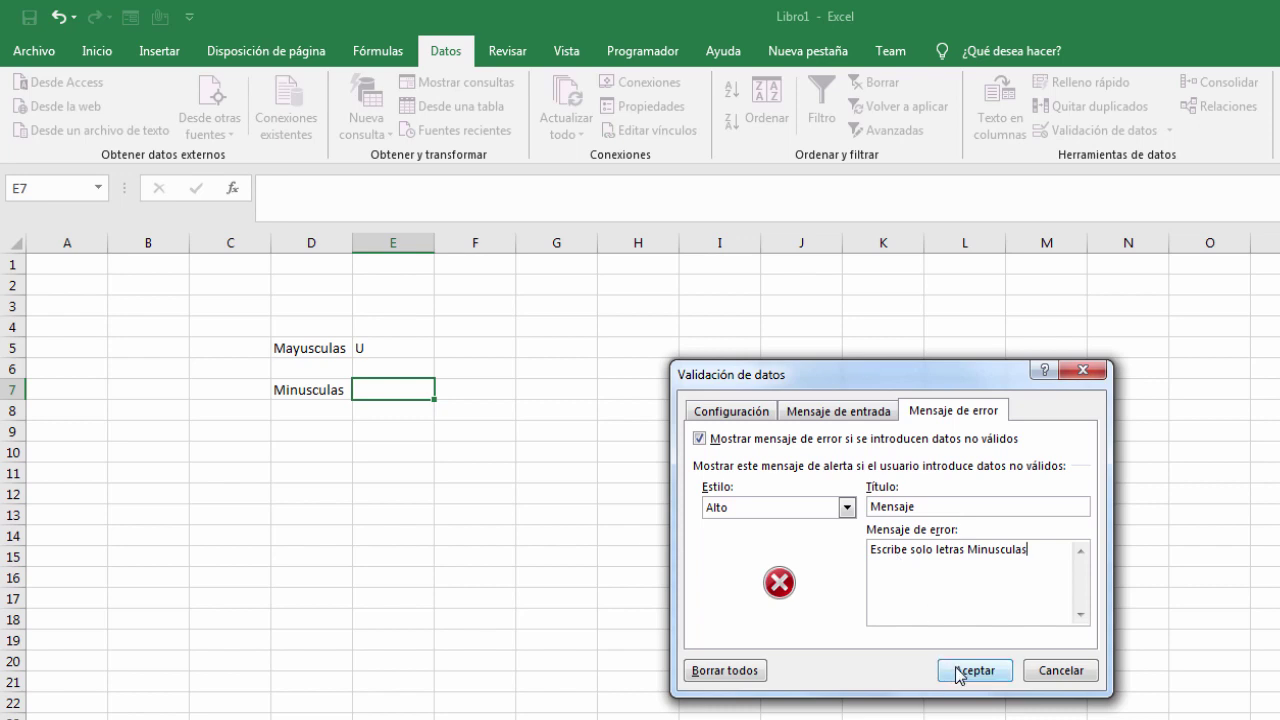
pyautogui.click(957, 670)
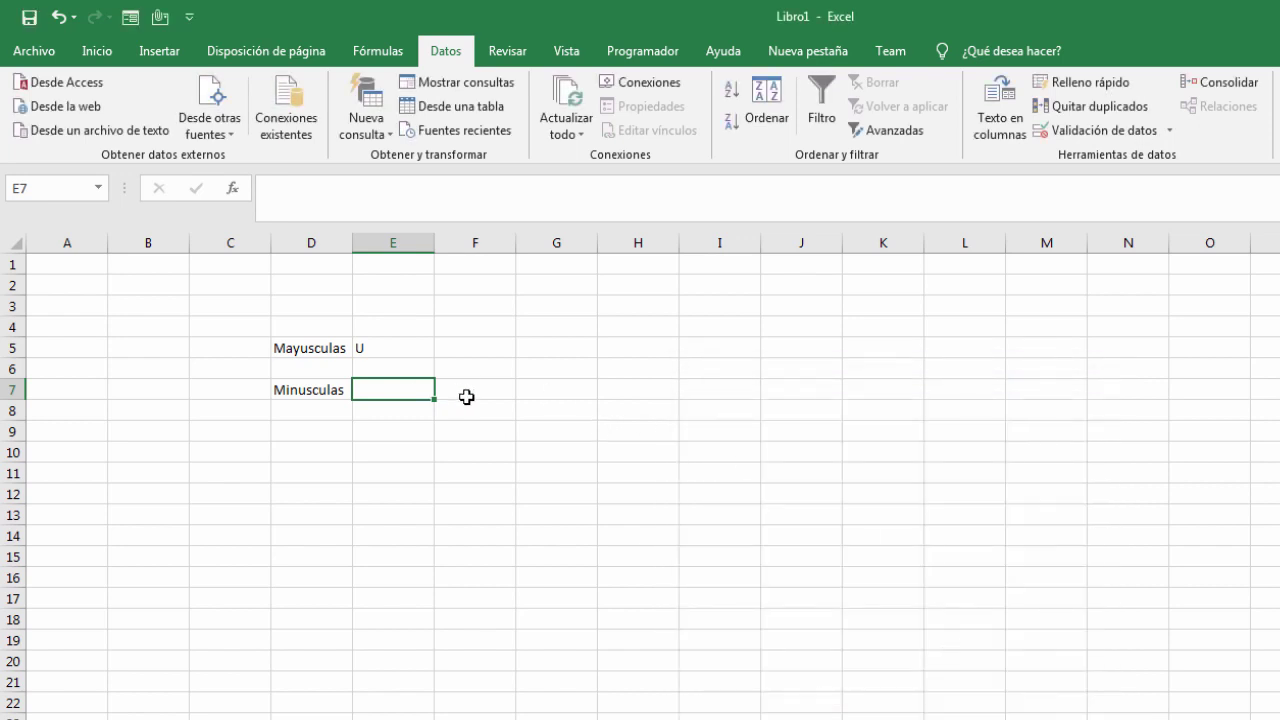
# Step: Test E7 with uppercase 'I' and dismiss the Minusculas error alert
pyautogui.write('I')
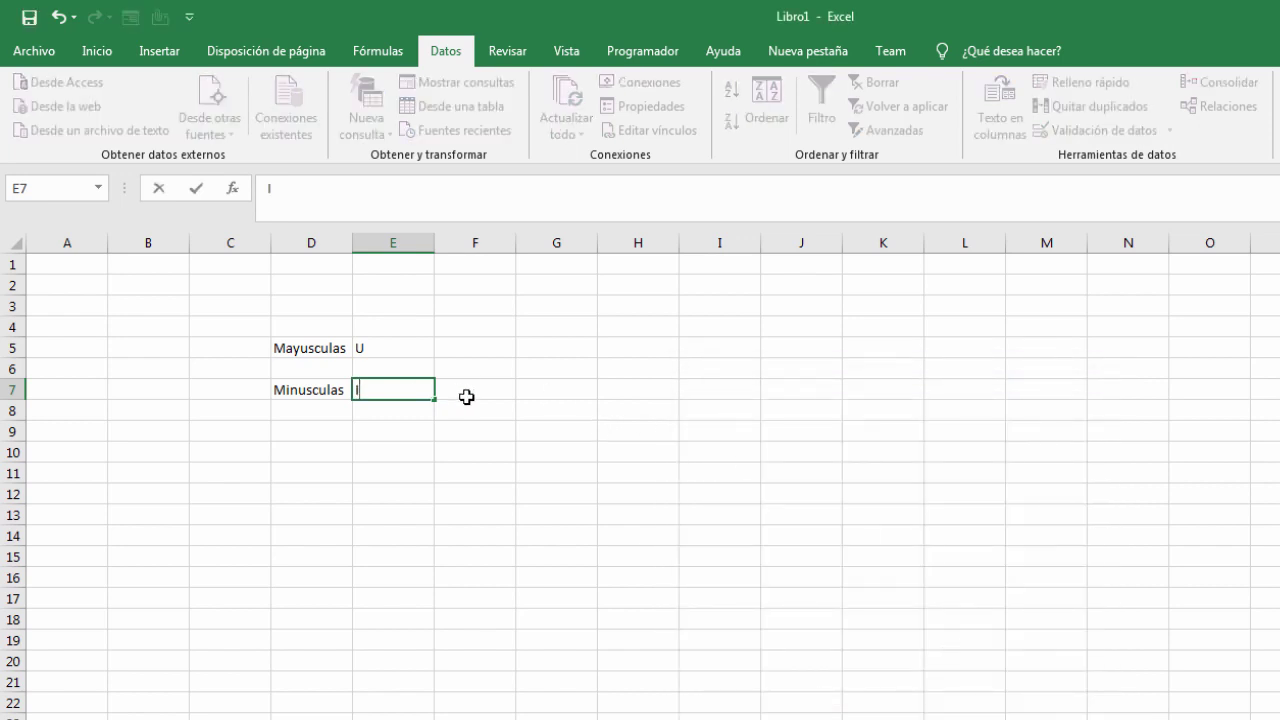
pyautogui.press('Return')
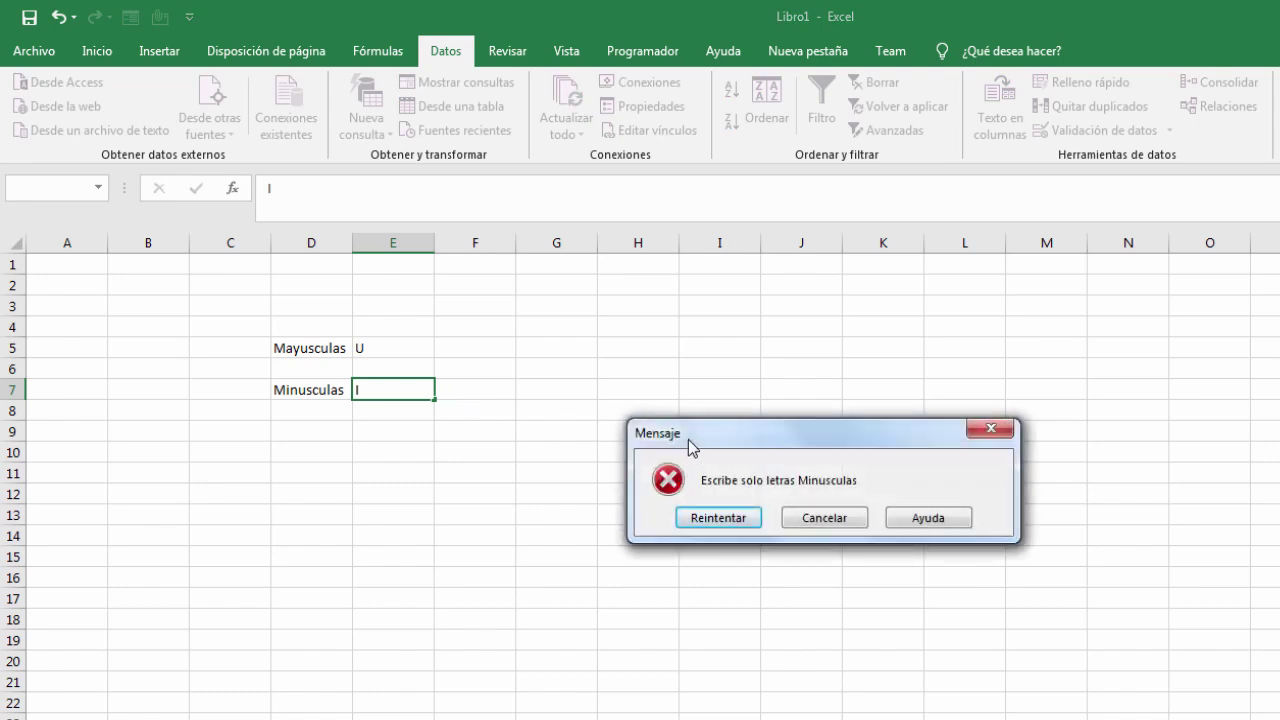
pyautogui.moveTo(689, 439)
pyautogui.mouseDown()
pyautogui.moveTo(537, 371)
pyautogui.moveTo(506, 375)
pyautogui.mouseUp()
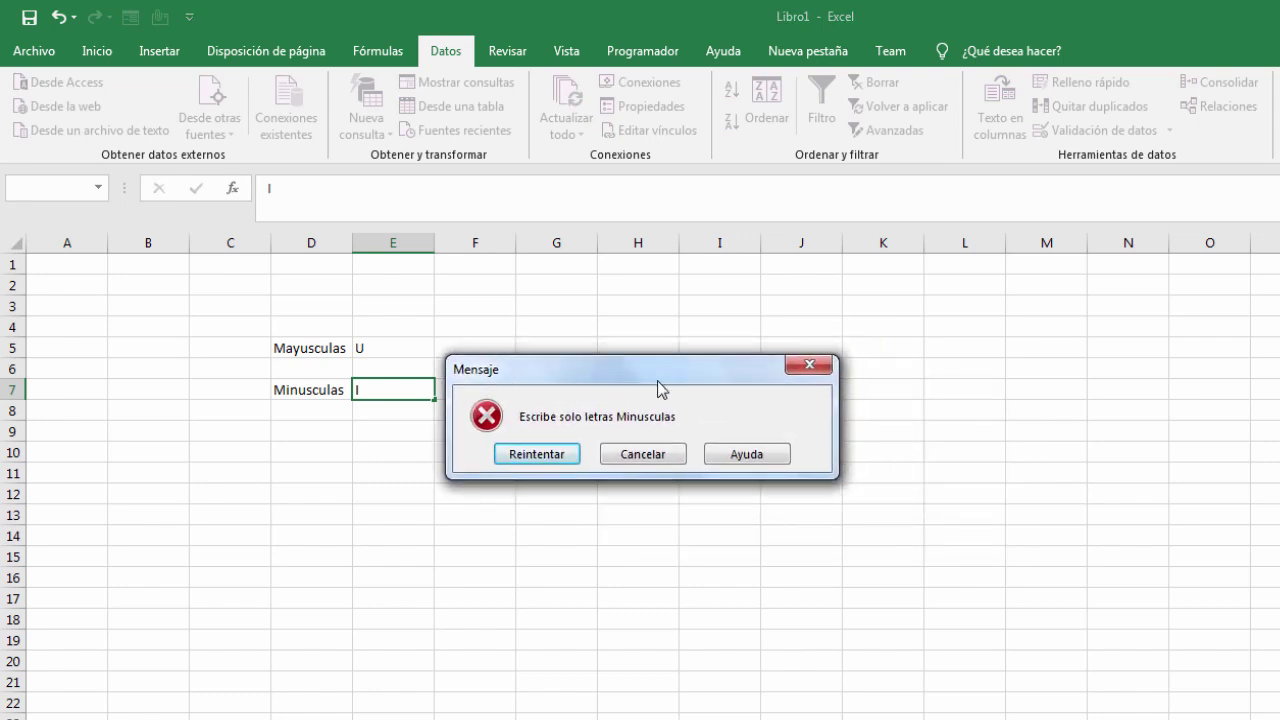
pyautogui.click(806, 369)
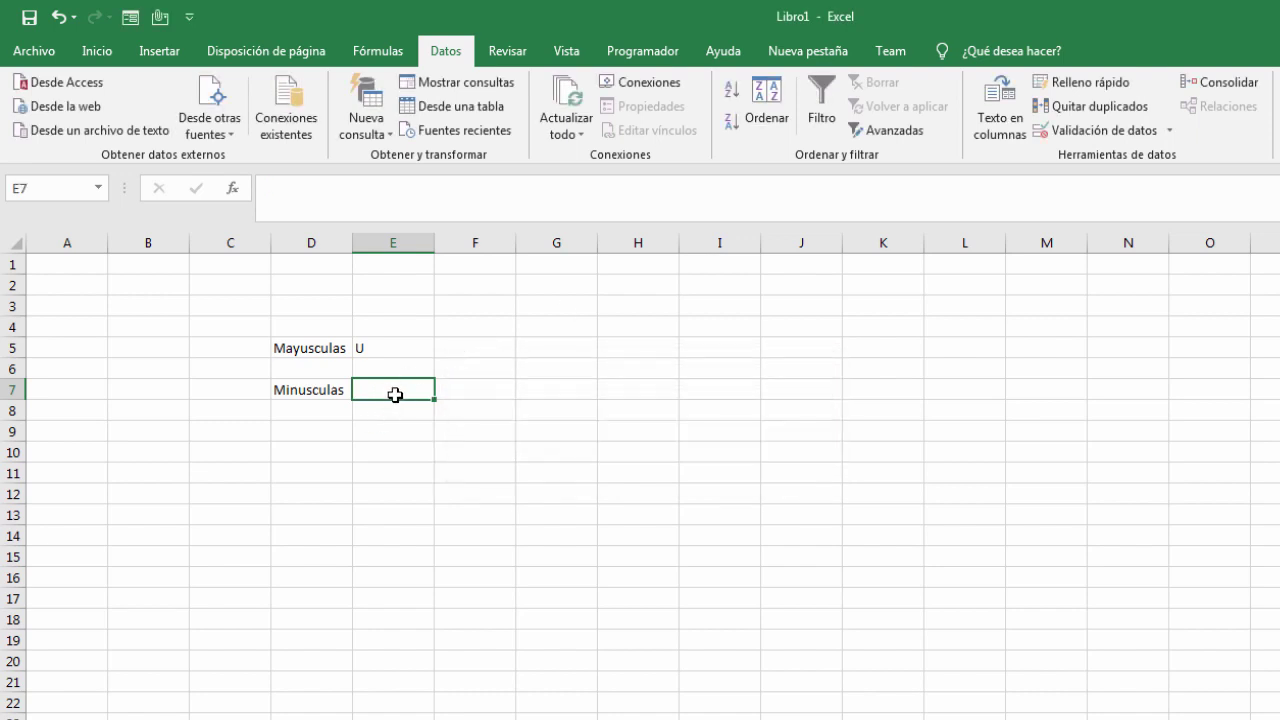
# Step: Enter lowercase 'l' and 'o' in E7, then try uppercase 'P' to trigger the alert again
pyautogui.write('l')
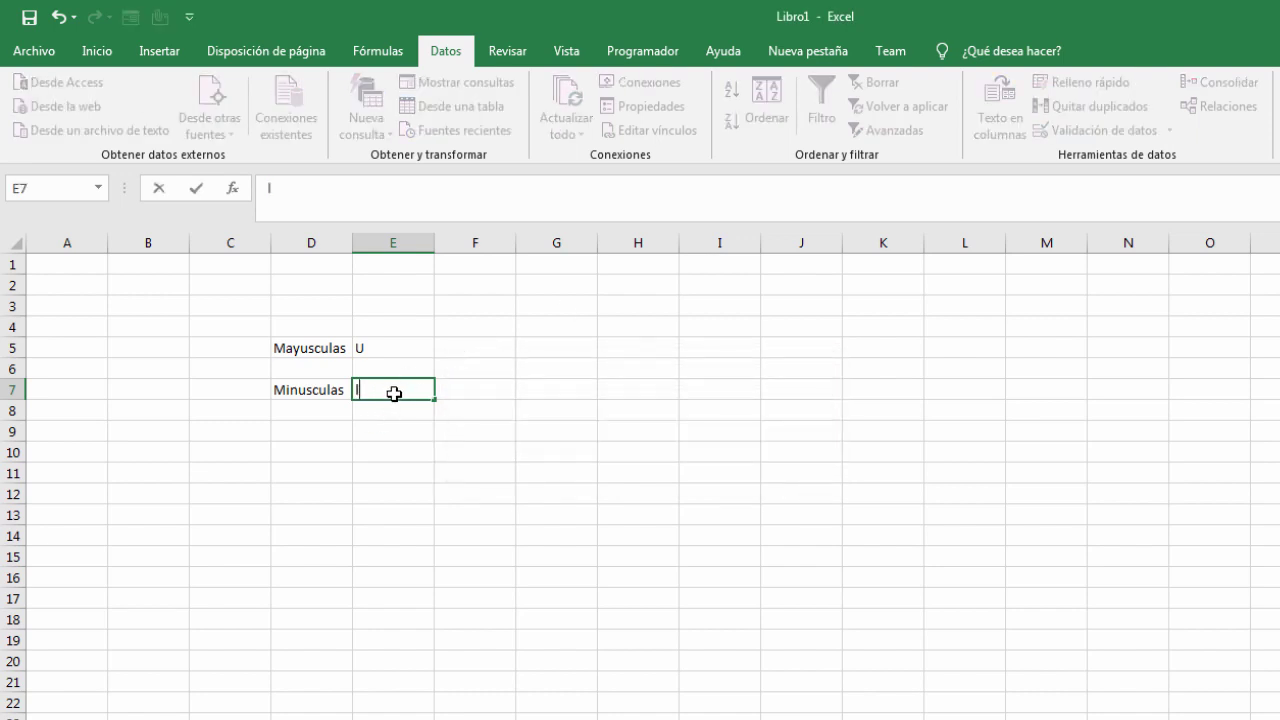
pyautogui.click(414, 430)
pyautogui.click(389, 395)
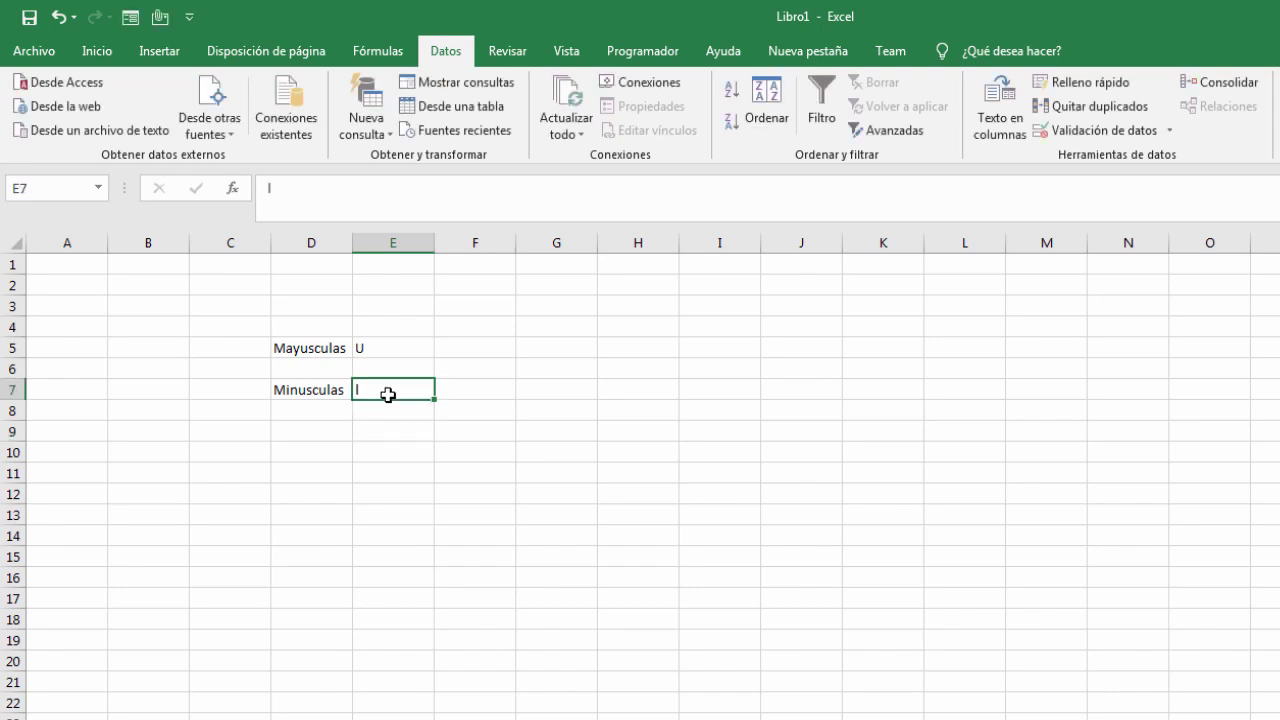
pyautogui.write('o')
pyautogui.press('Return')
pyautogui.click(388, 395)
pyautogui.write('P')
pyautogui.press('Return')
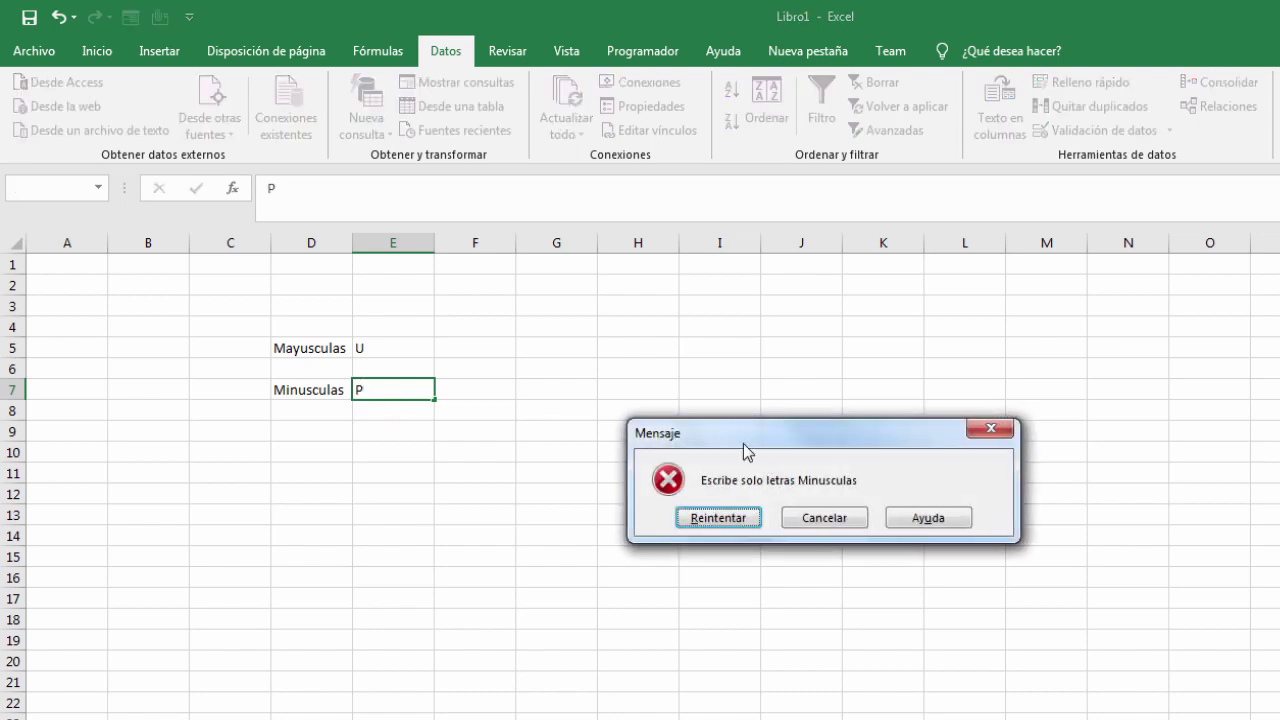